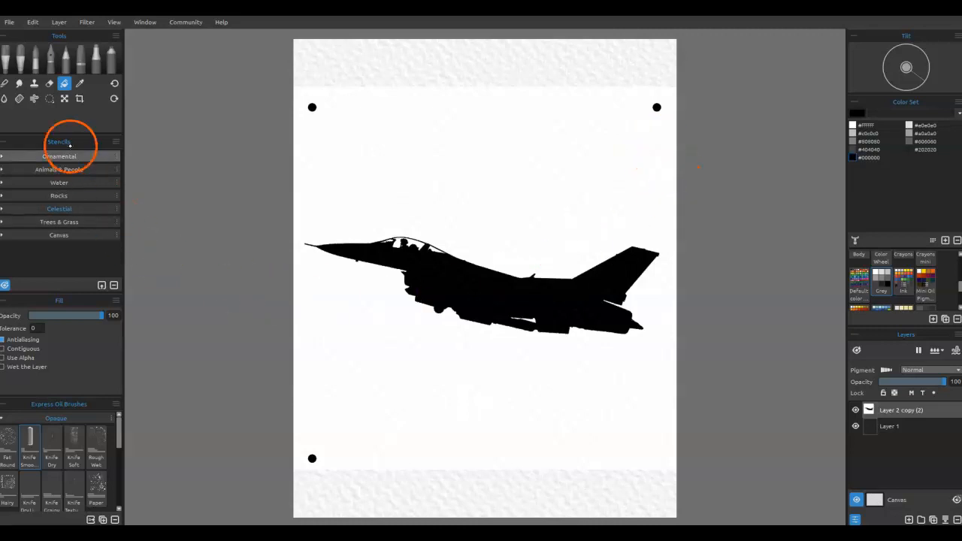
# - Draw three black arrows with the 2B pencil, each pointing at one of the corner registration dots
pyautogui.click(55, 58)
pyautogui.moveTo(607, 143); pyautogui.dragTo(639, 130)
pyautogui.moveTo(317, 124); pyautogui.dragTo(338, 161)
pyautogui.moveTo(342, 420)
pyautogui.mouseDown()
pyautogui.moveTo(328, 442)
pyautogui.moveTo(363, 396)
pyautogui.mouseUp()
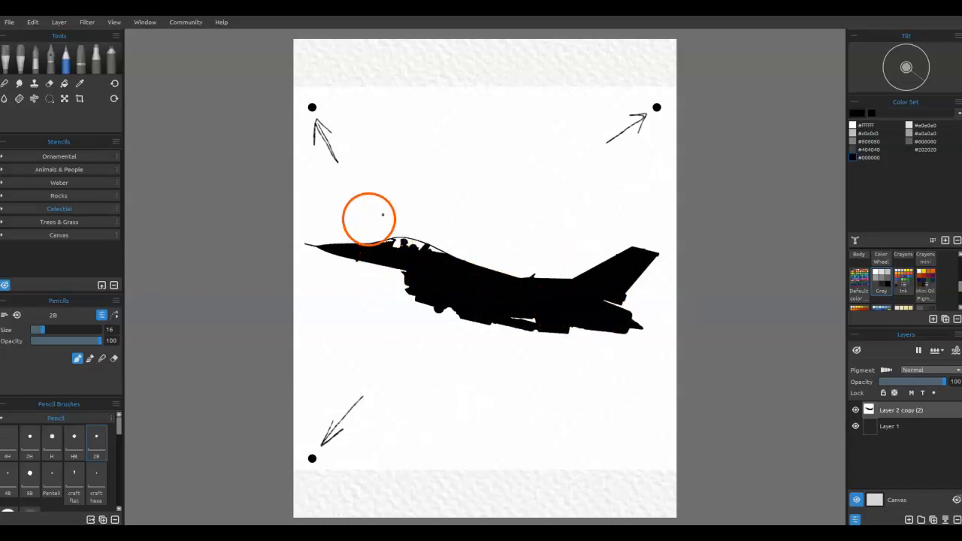
# - Circle the jet's canopy, rear body and nose in cadmium red from the Mini Oil Pigments color set
pyautogui.click(925, 276)
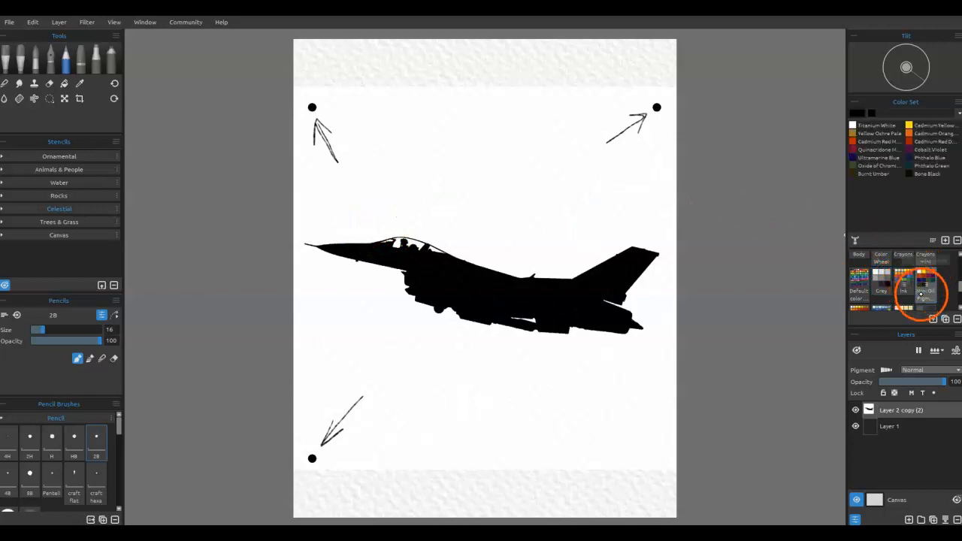
pyautogui.moveTo(410, 213)
pyautogui.mouseDown()
pyautogui.moveTo(380, 225)
pyautogui.moveTo(464, 230)
pyautogui.moveTo(388, 217)
pyautogui.mouseUp()
pyautogui.moveTo(556, 263)
pyautogui.mouseDown()
pyautogui.moveTo(438, 269)
pyautogui.moveTo(388, 327)
pyautogui.moveTo(583, 354)
pyautogui.moveTo(666, 284)
pyautogui.moveTo(639, 217)
pyautogui.moveTo(542, 262)
pyautogui.mouseUp()
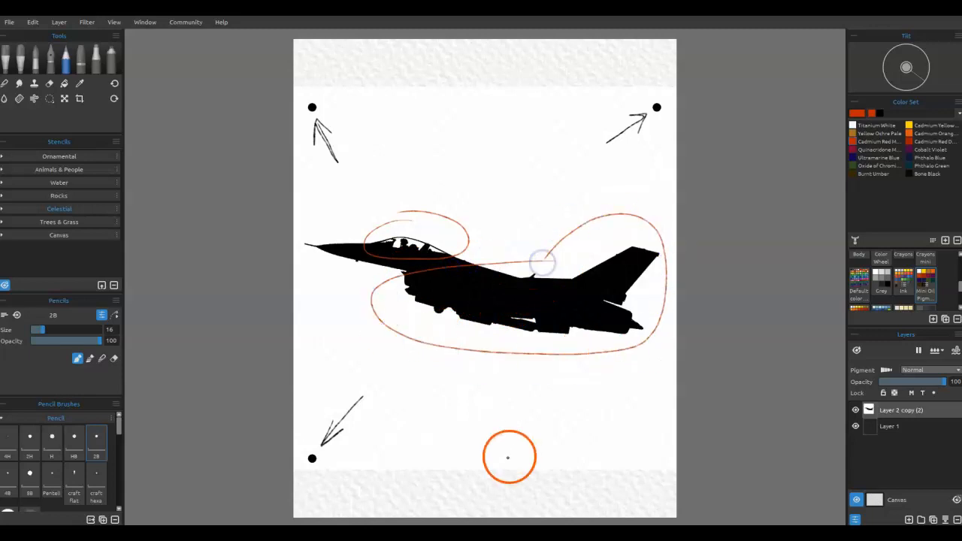
pyautogui.moveTo(336, 226)
pyautogui.mouseDown()
pyautogui.moveTo(315, 262)
pyautogui.moveTo(380, 280)
pyautogui.moveTo(492, 257)
pyautogui.moveTo(460, 251)
pyautogui.moveTo(386, 268)
pyautogui.moveTo(331, 230)
pyautogui.mouseUp()
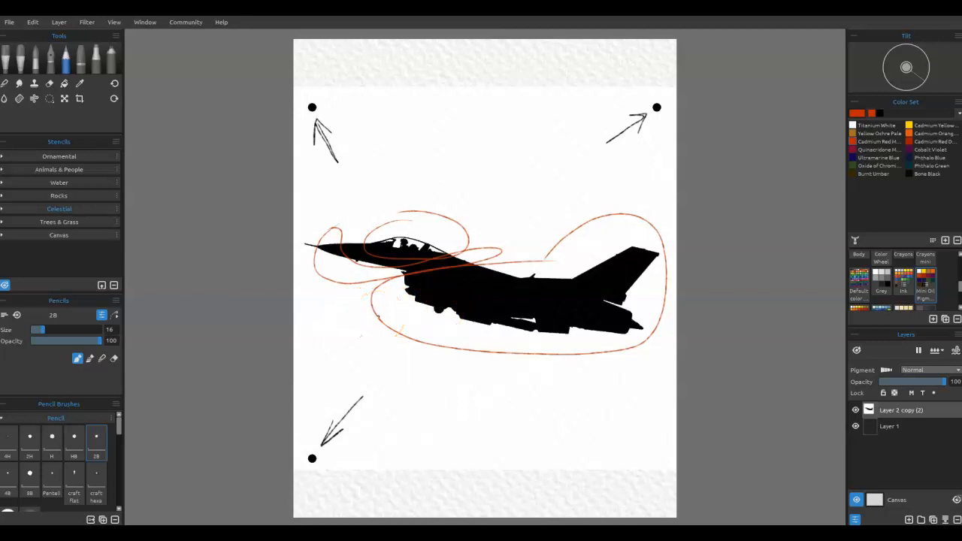
# - Undo all the pencil arrows and red circles drawn around the jet silhouette
pyautogui.hotkey('ctrl', 'z')
pyautogui.hotkey('ctrl', 'z')
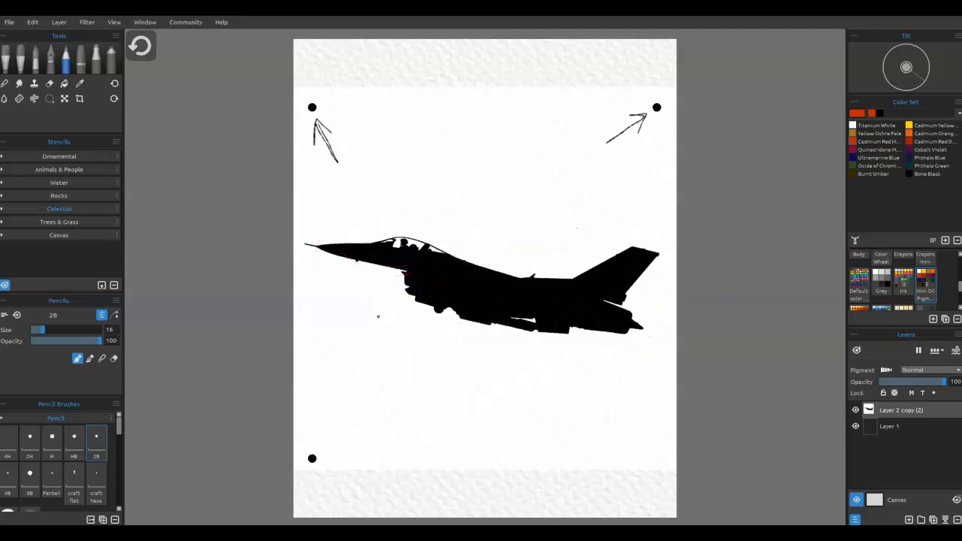
pyautogui.hotkey('ctrl', 'z')
pyautogui.hotkey('ctrl', 'z')
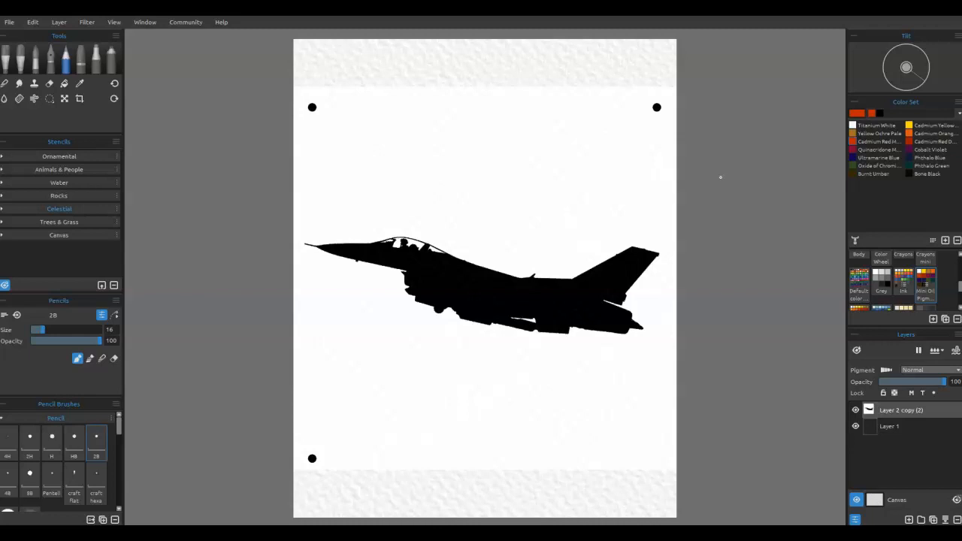
# - Try importing the pine tree silhouette as a new layer and resizing it to about 4.23 × 6.99 in
pyautogui.moveTo(871, 380); pyautogui.dragTo(476, 382)
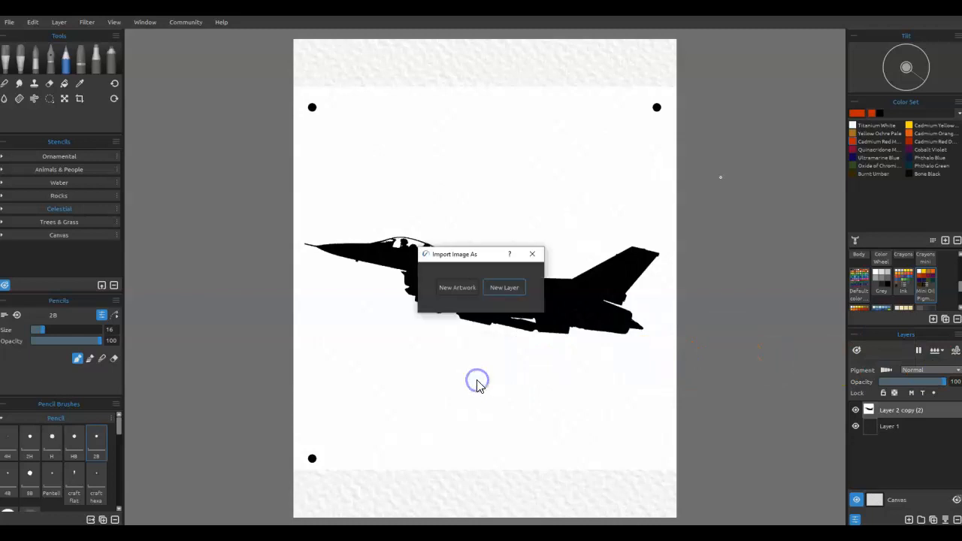
pyautogui.click(496, 291)
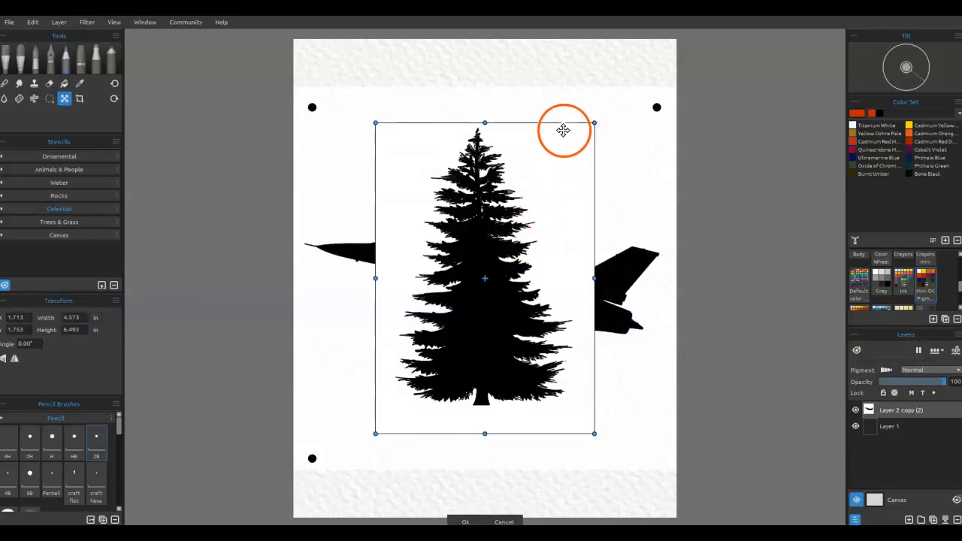
pyautogui.moveTo(594, 433); pyautogui.dragTo(578, 304)
pyautogui.moveTo(489, 309); pyautogui.dragTo(506, 458)
pyautogui.moveTo(467, 273); pyautogui.dragTo(487, 263)
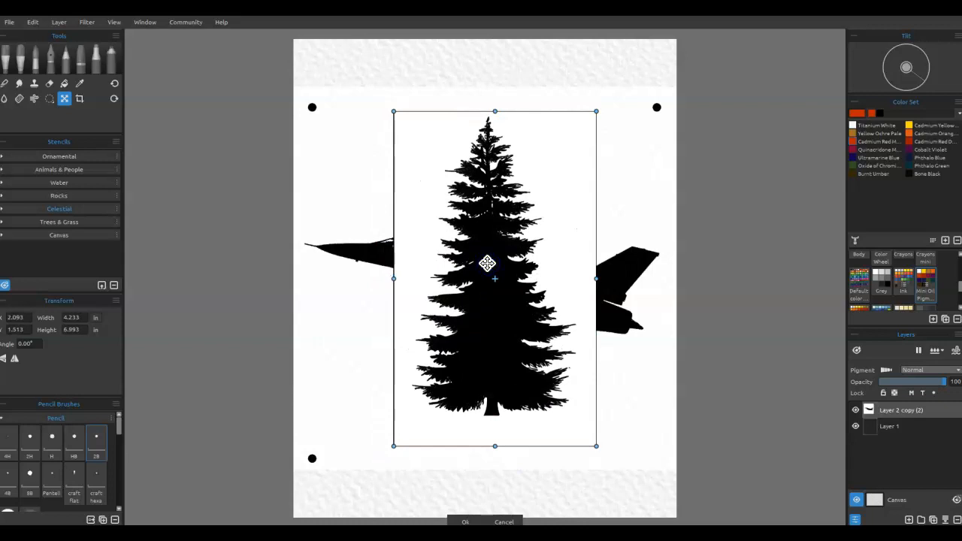
pyautogui.press('Escape')
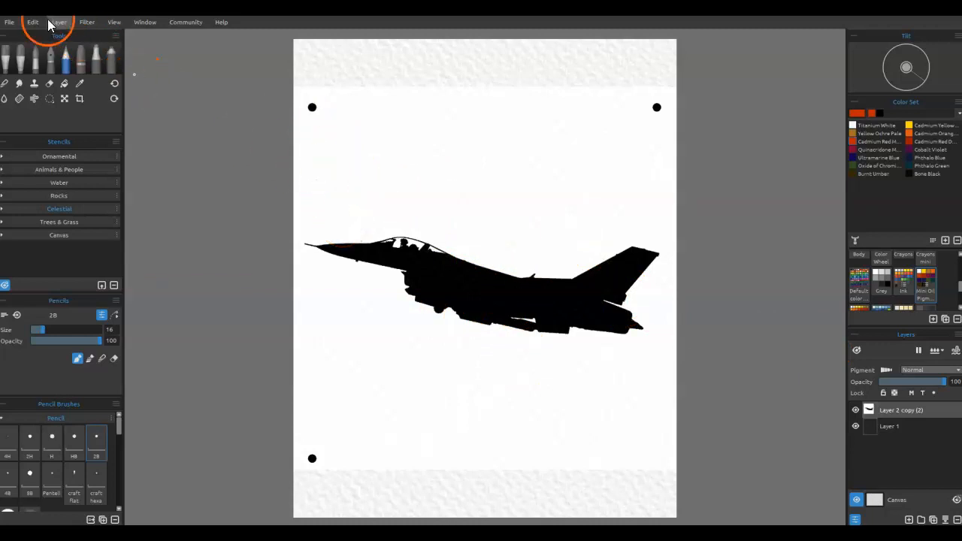
# - Select the contents of the jet layer and crop the canvas to that selection
pyautogui.keyDown('ctrl'); pyautogui.click(870, 412); pyautogui.keyUp('ctrl')
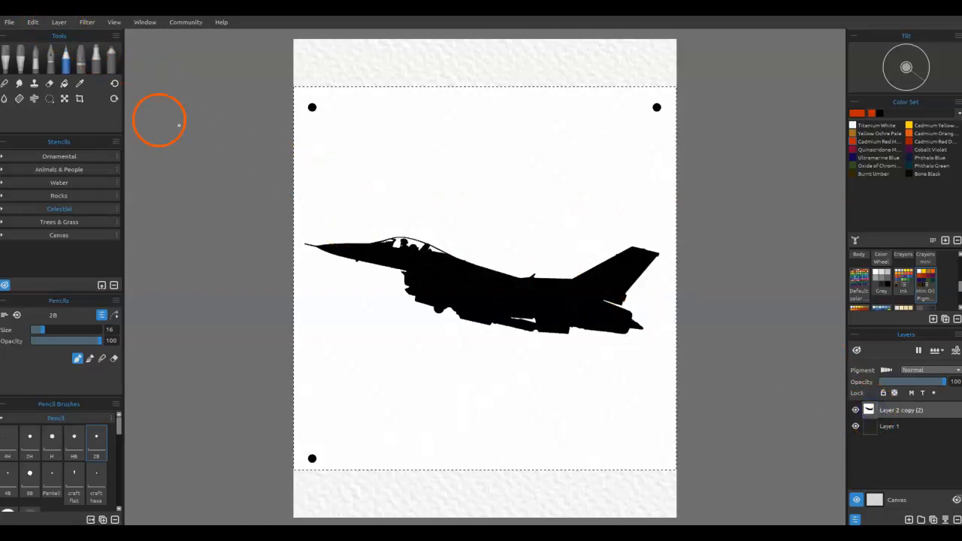
pyautogui.click(33, 23)
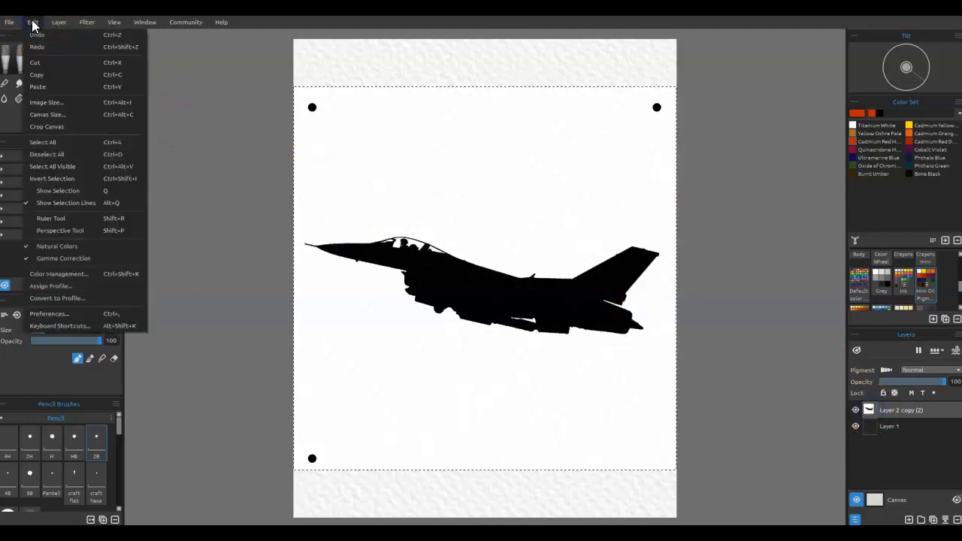
pyautogui.click(52, 126)
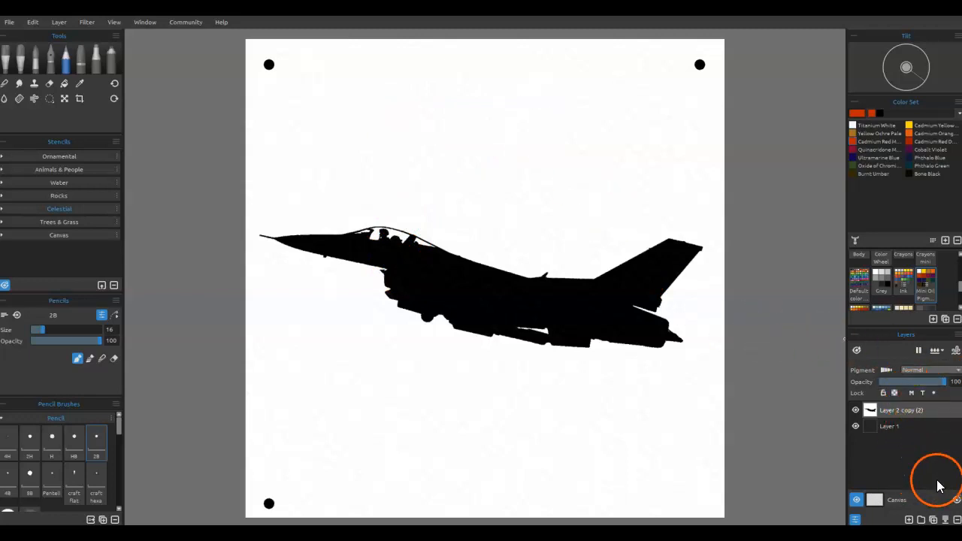
# - Duplicate the jet layer and make the copy the active layer
pyautogui.click(934, 519)
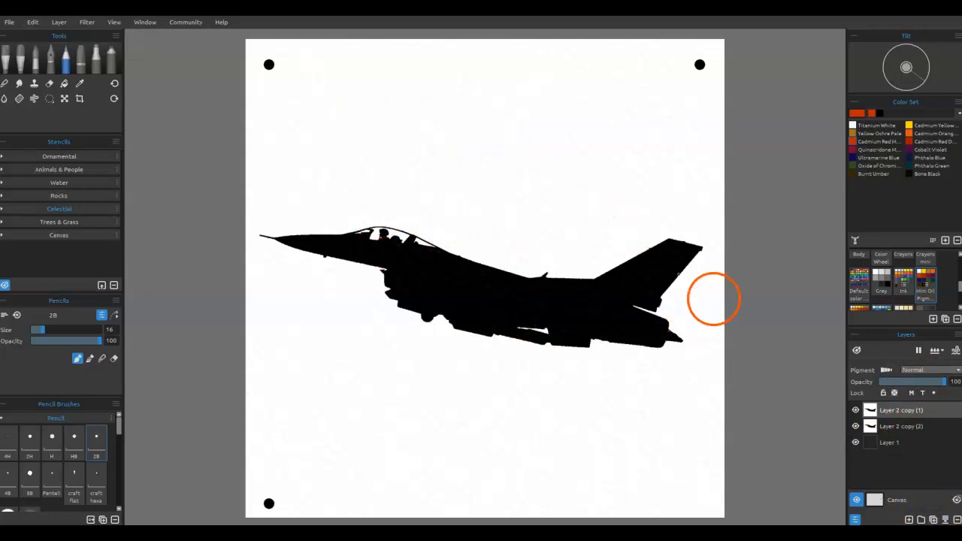
pyautogui.click(888, 415)
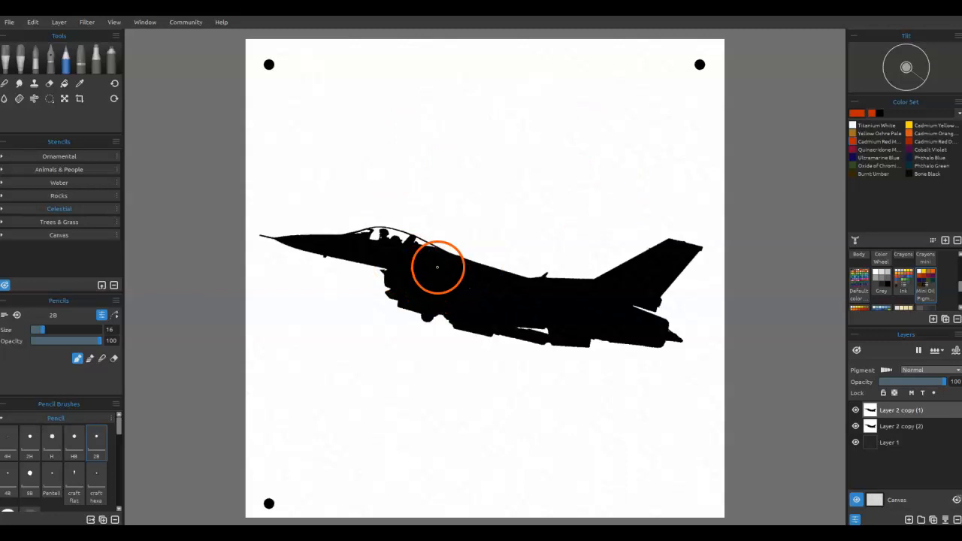
pyautogui.click(871, 413)
# - Shrink the duplicated jet layer to about 7.05 × 7.07 in, move it inward and stretch it back to 8 × 8 in
pyautogui.hotkey('ctrl', 't')
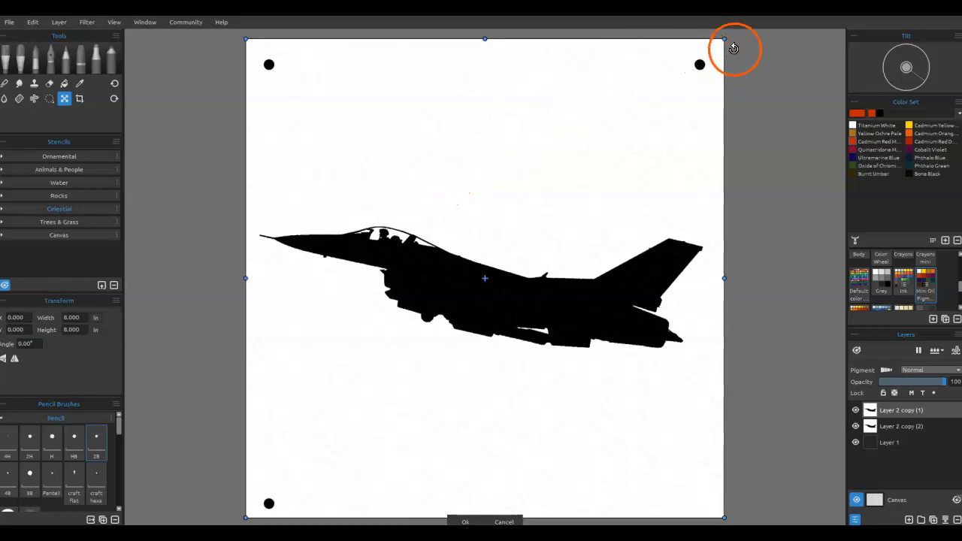
pyautogui.moveTo(724, 39); pyautogui.dragTo(666, 95)
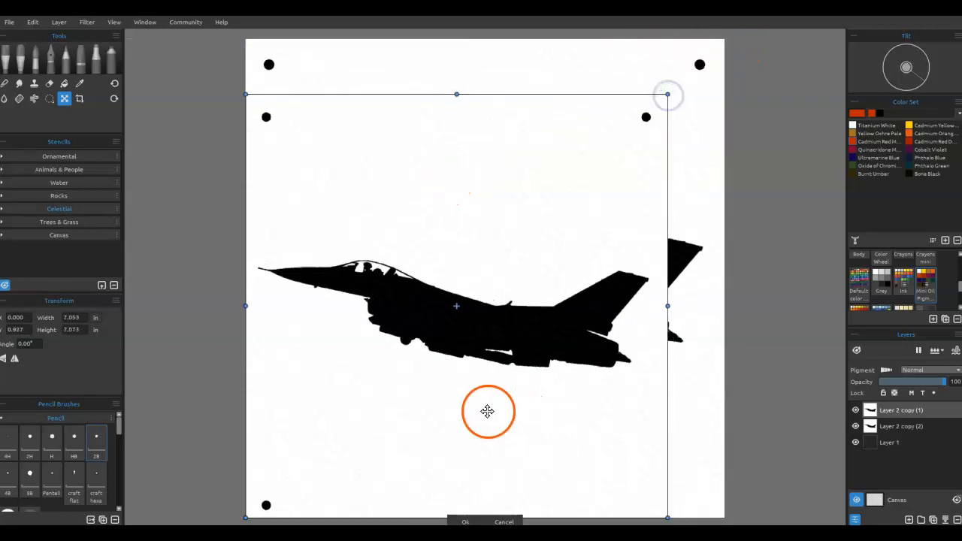
pyautogui.click(475, 402)
pyautogui.moveTo(476, 403); pyautogui.dragTo(499, 378)
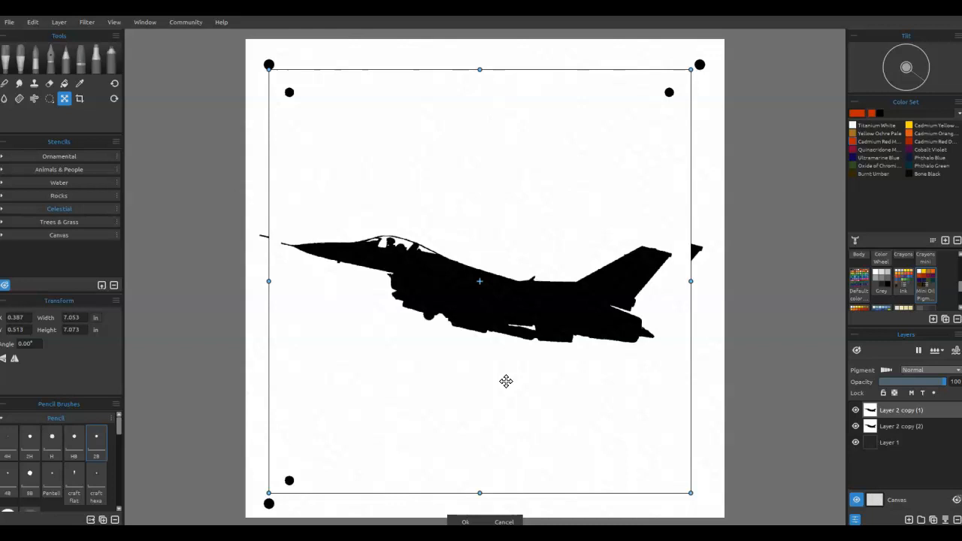
pyautogui.moveTo(690, 492); pyautogui.dragTo(724, 515)
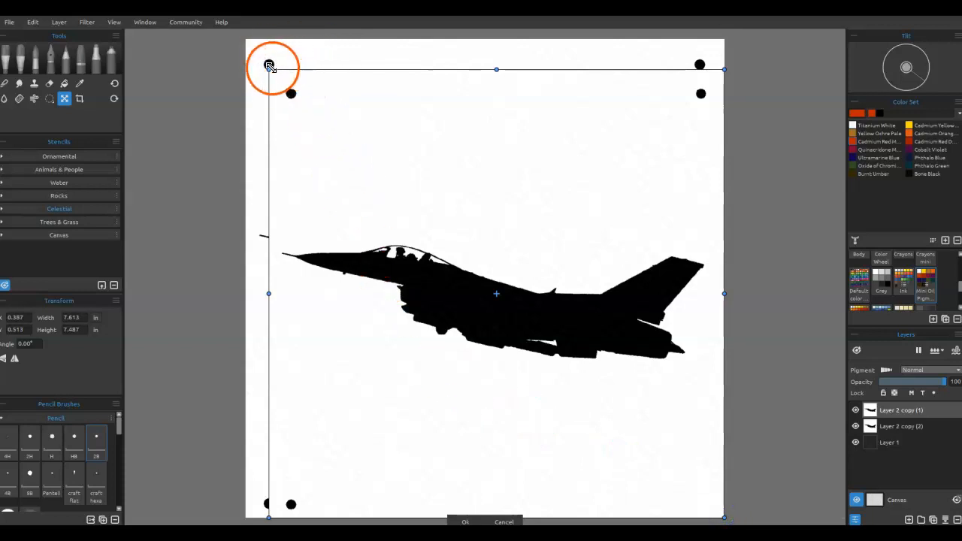
pyautogui.moveTo(270, 66); pyautogui.dragTo(244, 41)
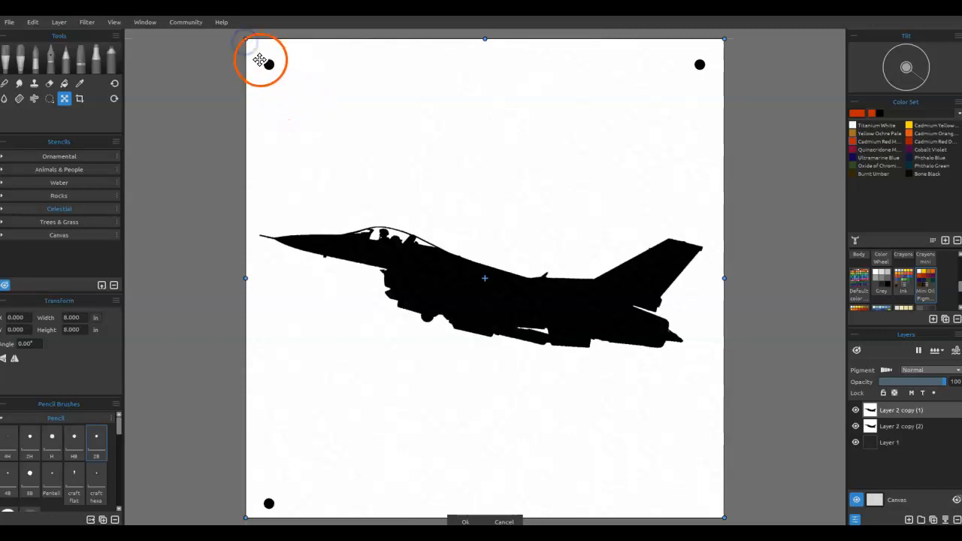
# - Scale the duplicated jet layer down to about 7.14 × 7.11 in and reposition it inside the canvas
pyautogui.moveTo(246, 40); pyautogui.dragTo(298, 91)
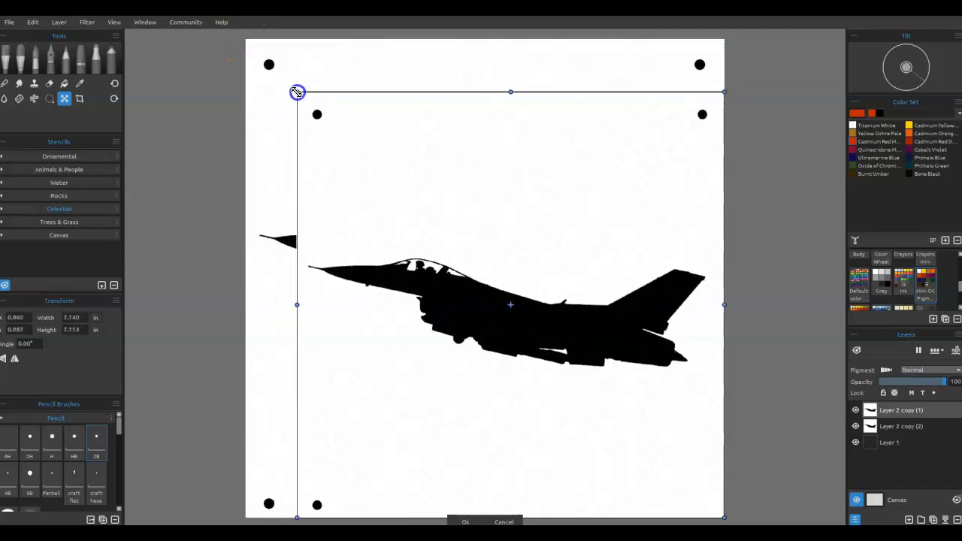
pyautogui.moveTo(458, 189); pyautogui.dragTo(432, 170)
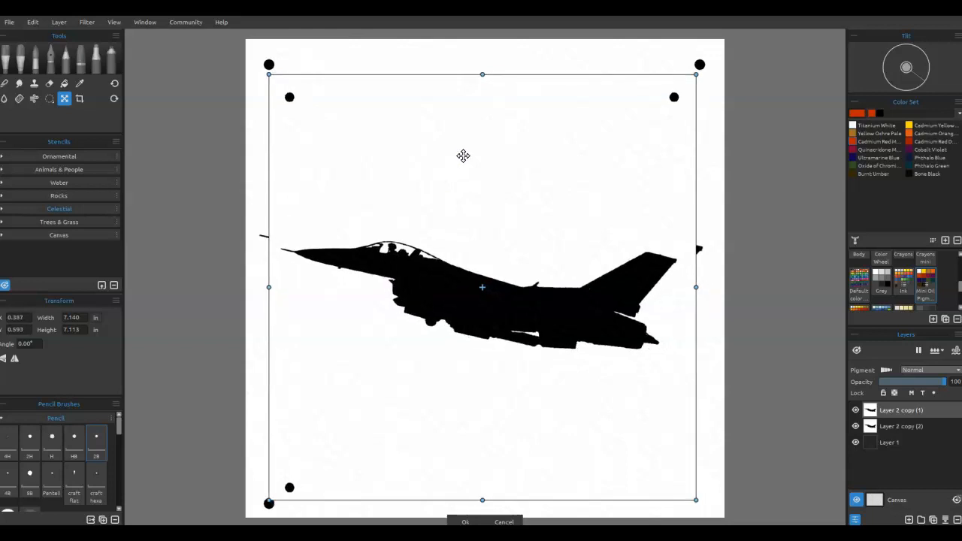
pyautogui.press('Return')
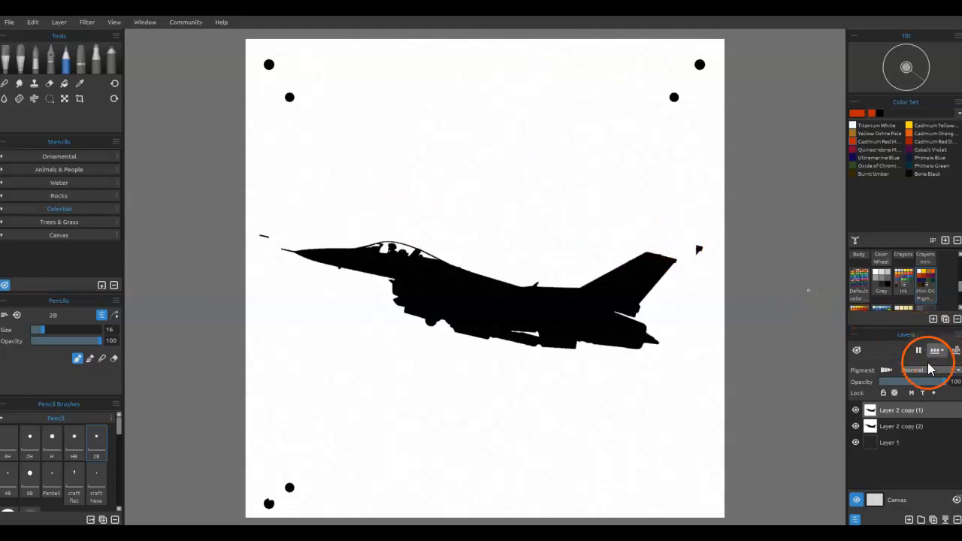
# - Enlarge the duplicated jet layer to 8 × 8 in over the original at 49% opacity, and restore its opacity to 100%
pyautogui.click(913, 383)
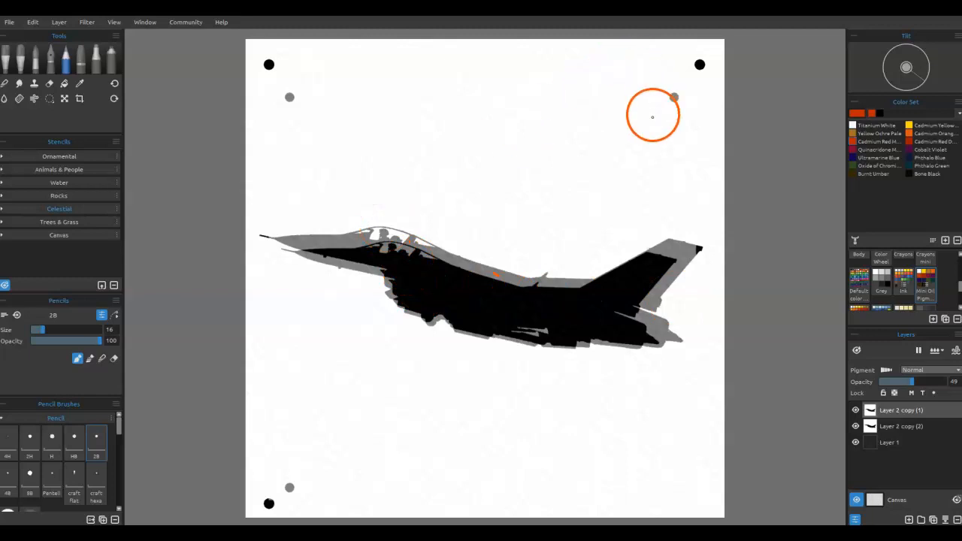
pyautogui.hotkey('ctrl', 't')
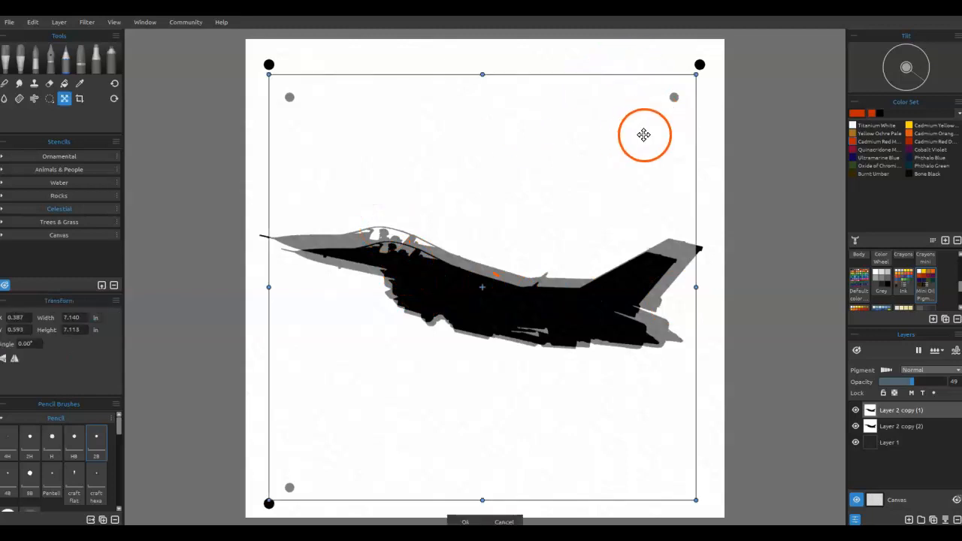
pyautogui.moveTo(695, 77); pyautogui.dragTo(721, 41)
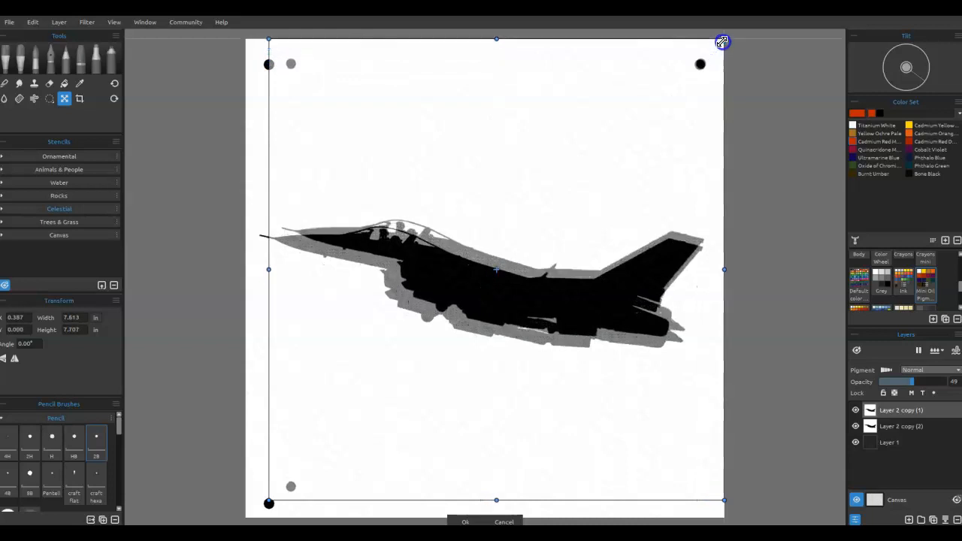
pyautogui.moveTo(269, 498); pyautogui.dragTo(246, 514)
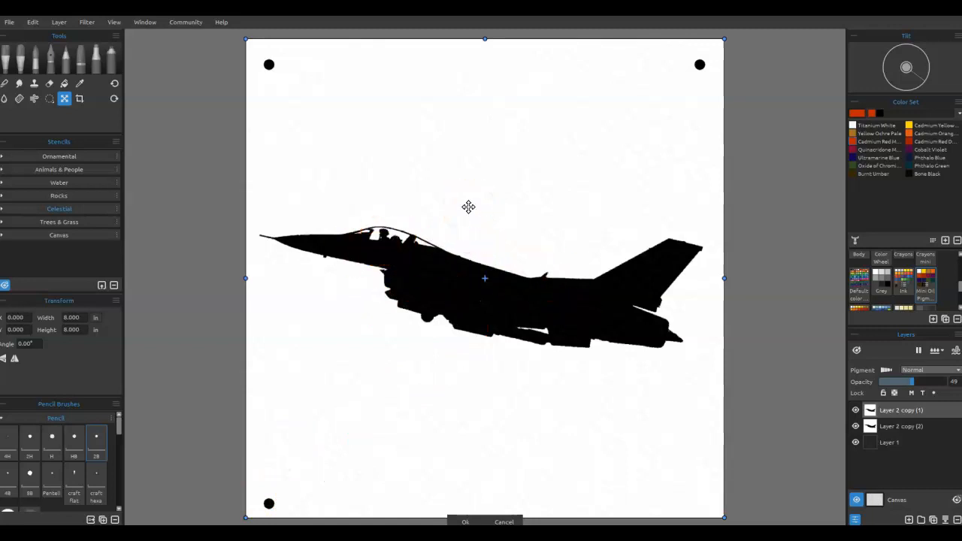
pyautogui.press('Return')
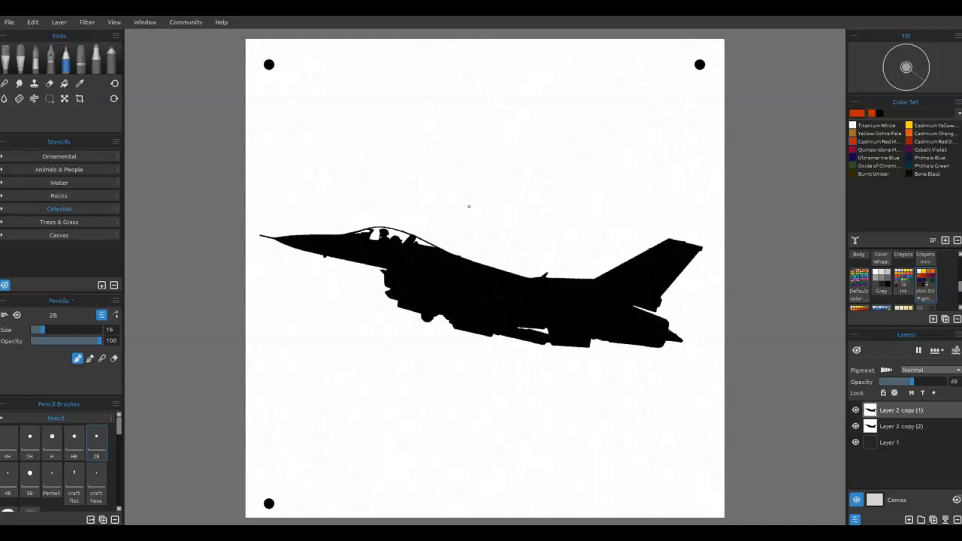
pyautogui.moveTo(911, 384); pyautogui.dragTo(950, 382)
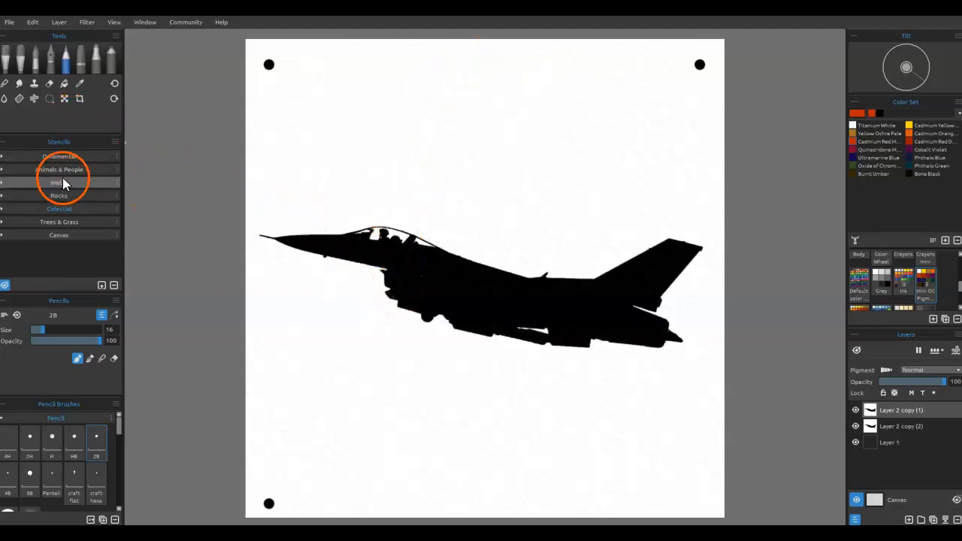
# - Create a stencil from the alpha of the duplicated jet layer
pyautogui.click(116, 141)
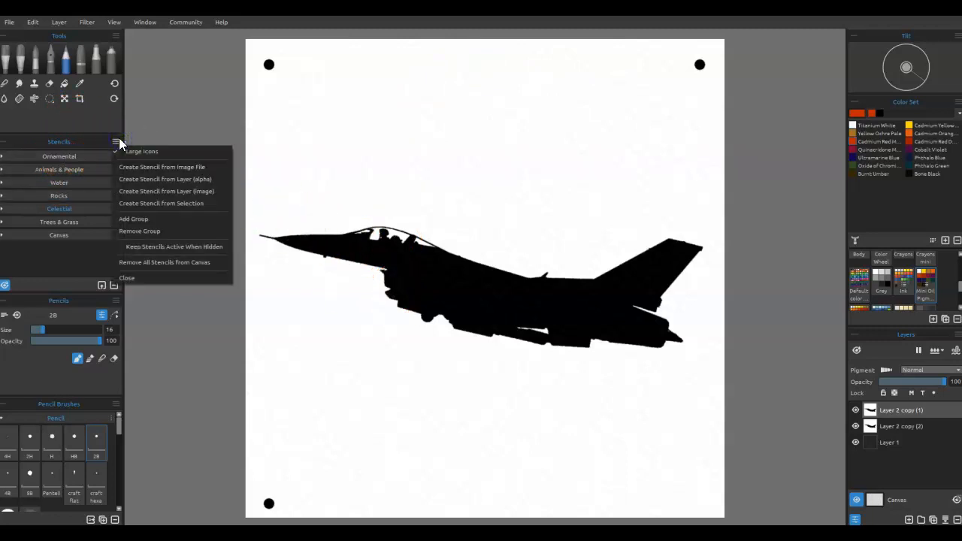
pyautogui.click(138, 181)
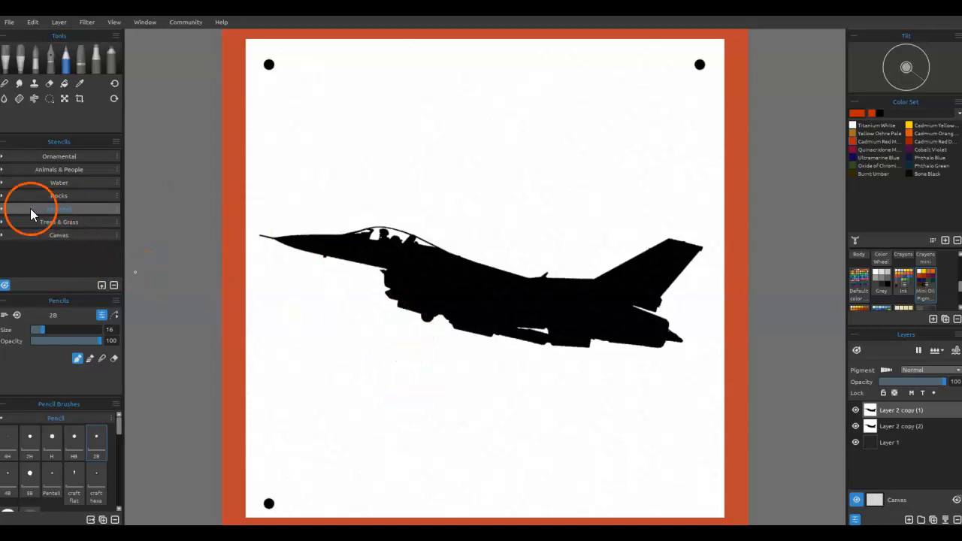
# - Expand the Celestial stencil group and place the Layer 2 copy (1) stencil over the artwork
pyautogui.click(3, 211)
pyautogui.click(18, 246)
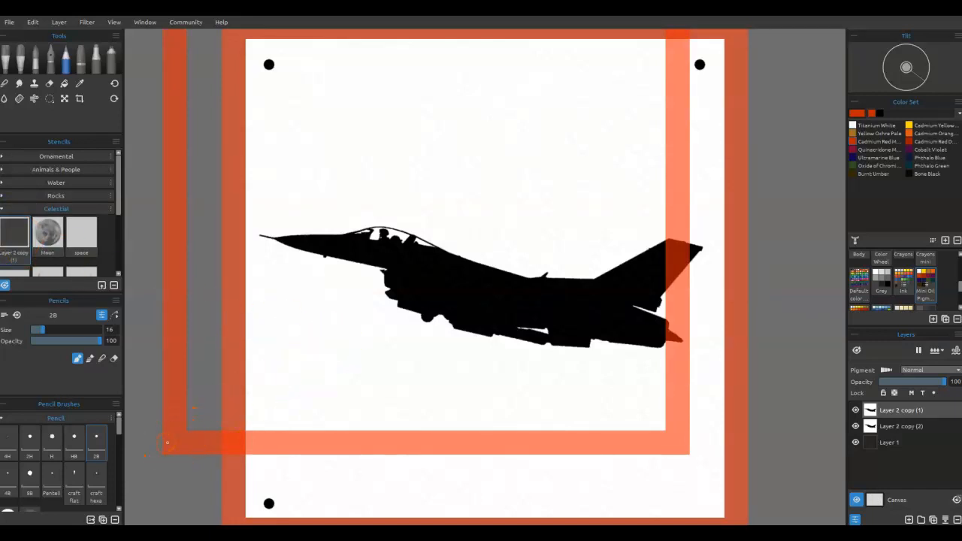
pyautogui.moveTo(236, 444); pyautogui.dragTo(326, 468)
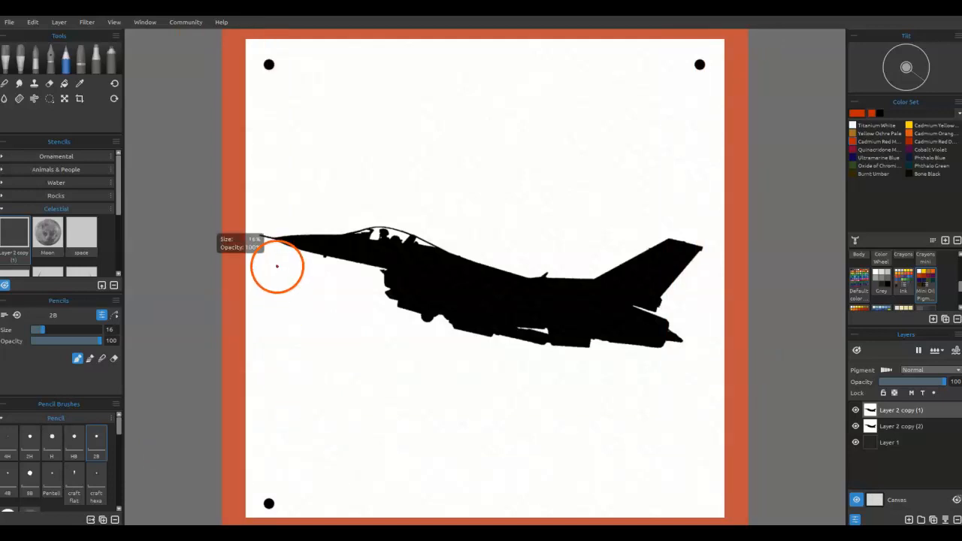
pyautogui.rightClick(15, 239)
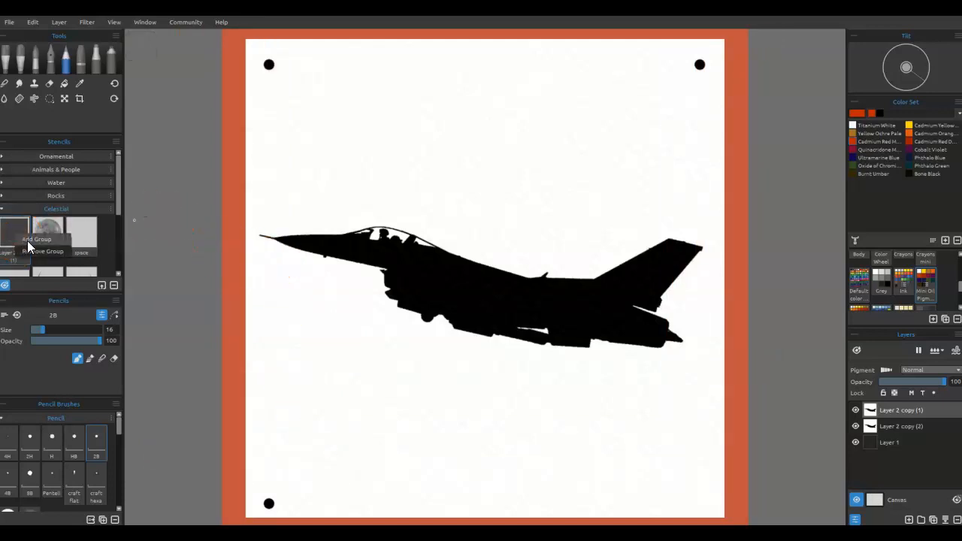
pyautogui.click(9, 239)
pyautogui.click(9, 239)
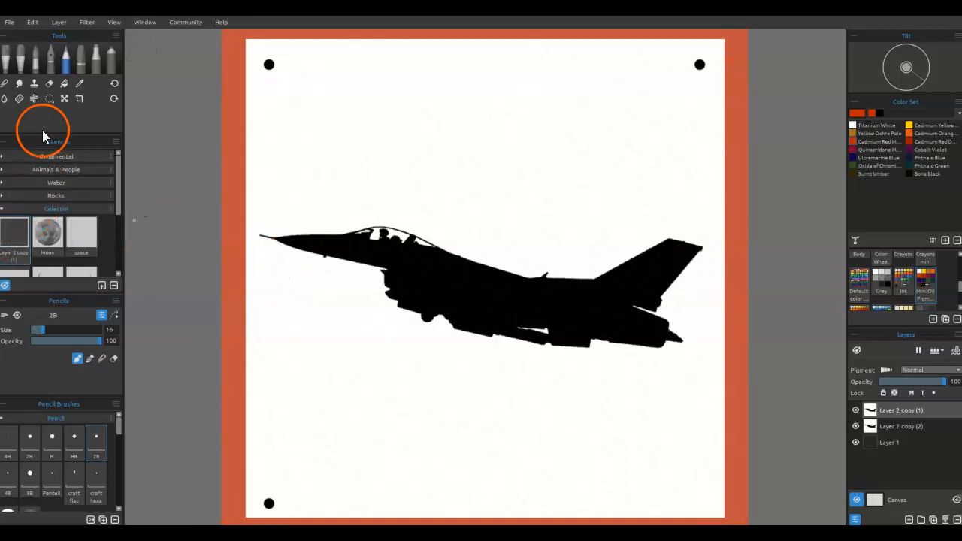
# - Delete the Layer 2 copy (1) stencil from the Celestial group and remove its overlay from the canvas
pyautogui.click(119, 140)
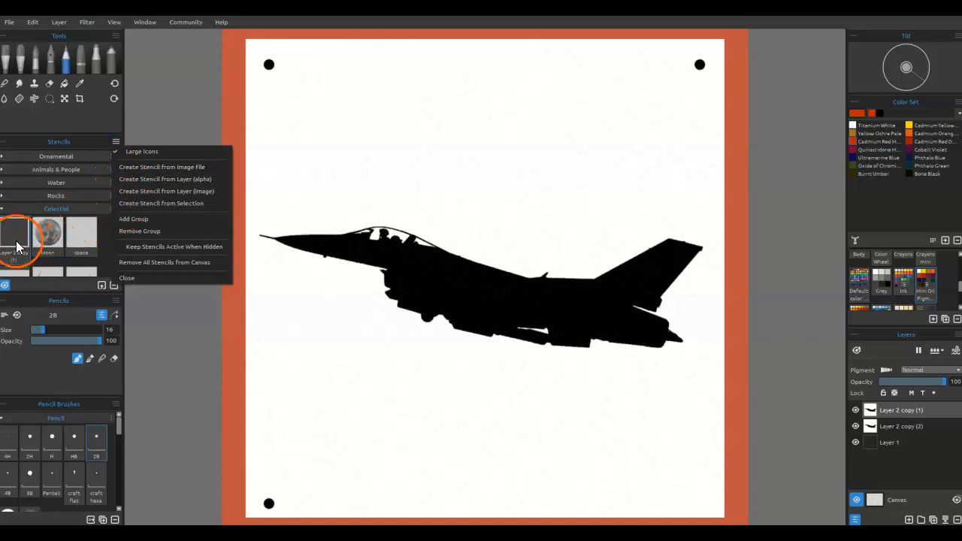
pyautogui.click(112, 284)
pyautogui.click(526, 279)
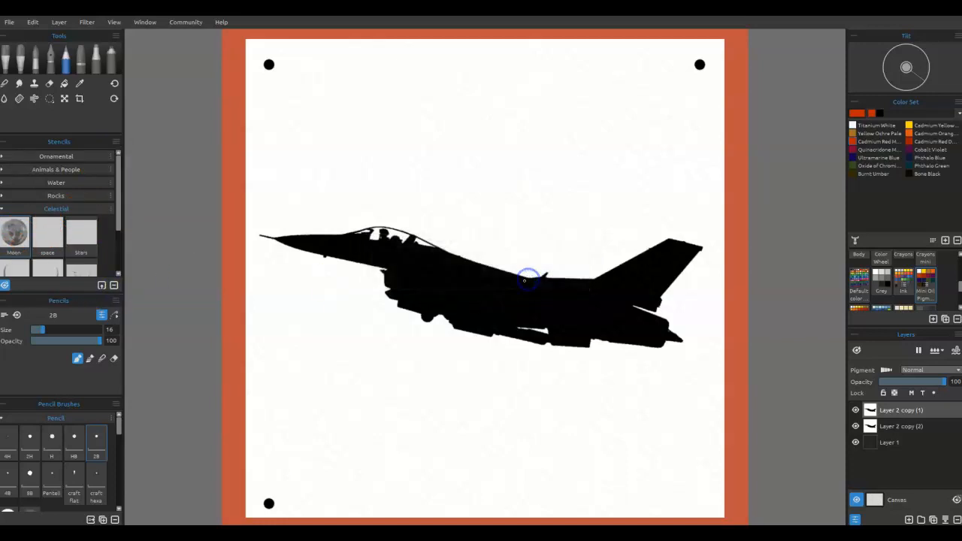
pyautogui.doubleClick(737, 267)
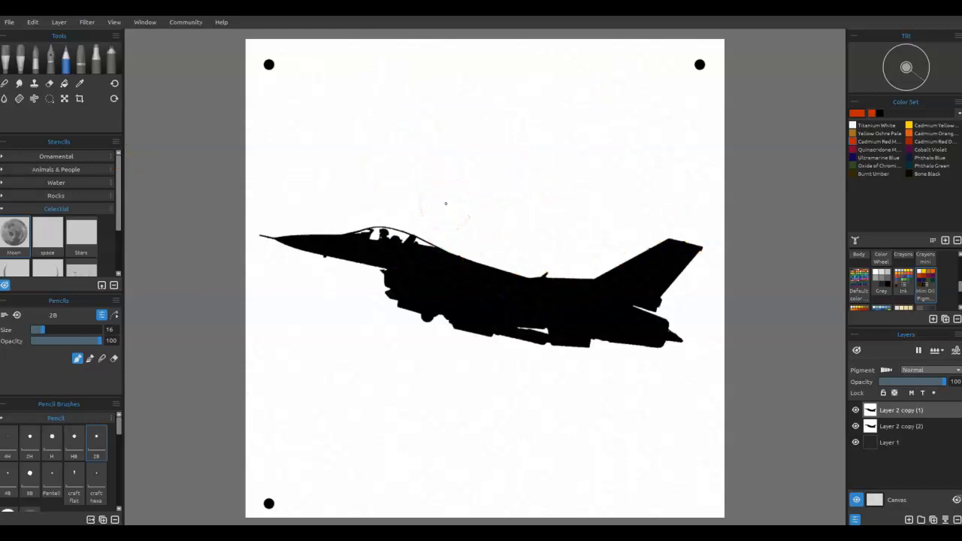
# - Select the black jet and registration dots with a non-contiguous Magic Wand and create a stencil from the selection
pyautogui.click(48, 99)
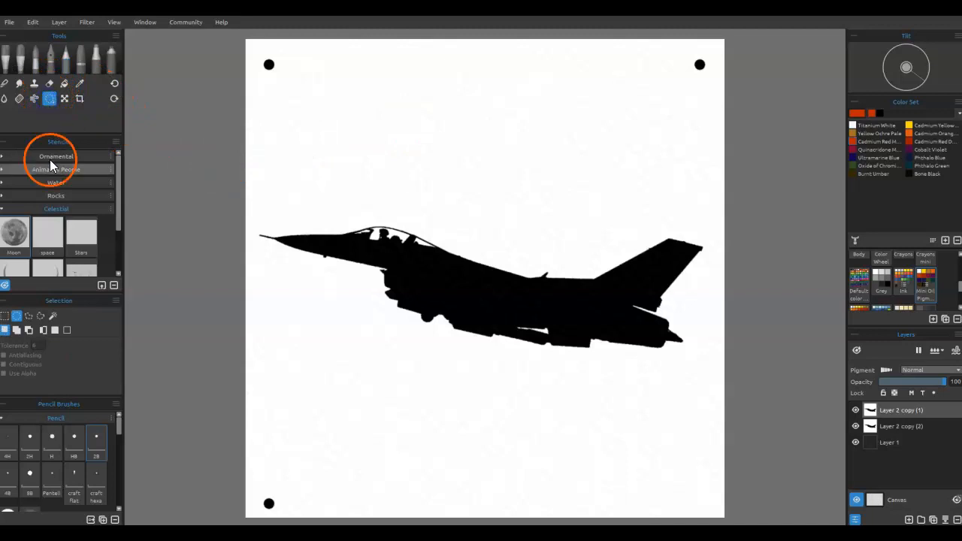
pyautogui.click(51, 317)
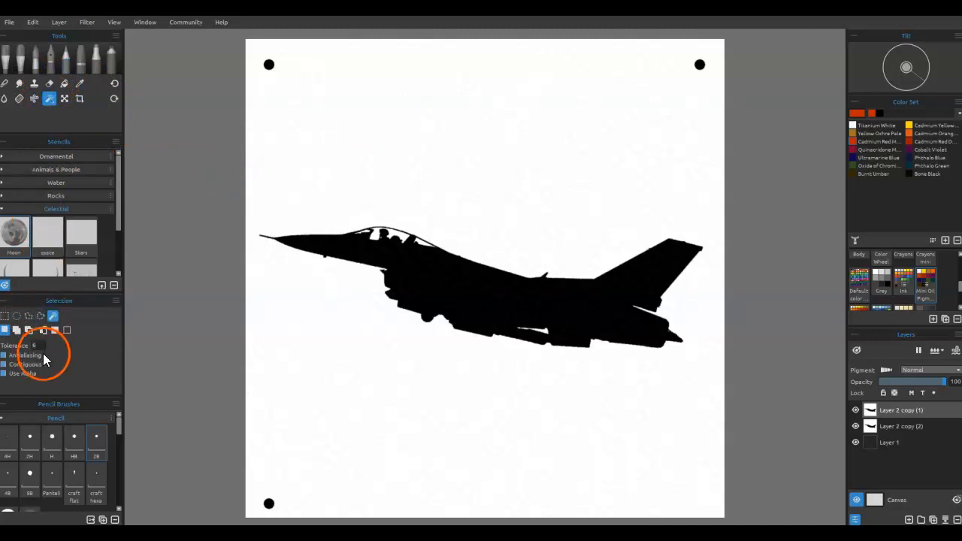
pyautogui.click(464, 318)
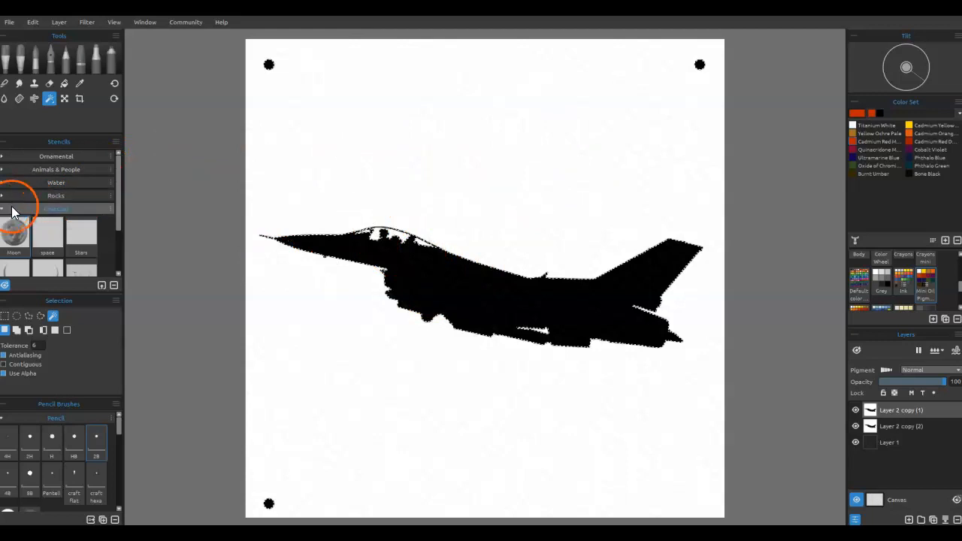
pyautogui.click(115, 142)
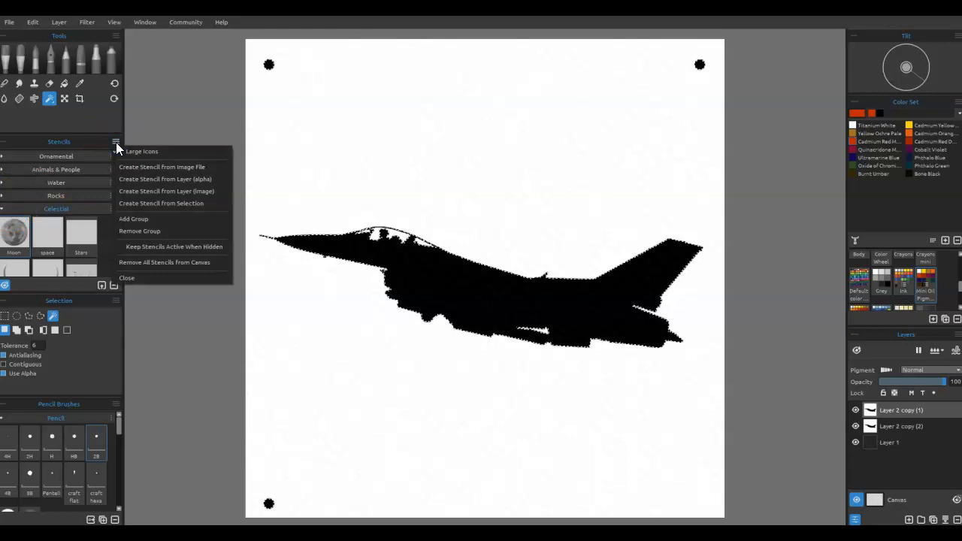
pyautogui.click(145, 204)
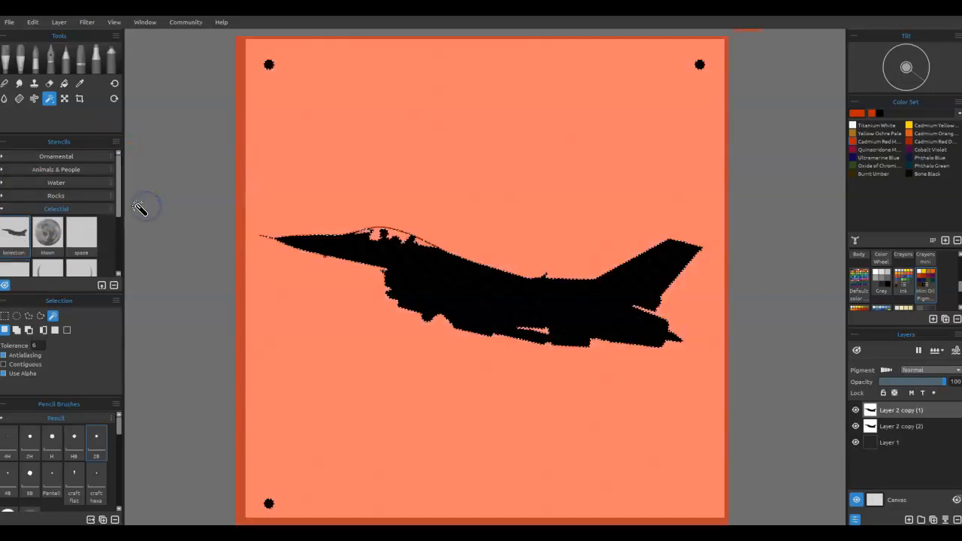
# - Clear the selection and remove the jet stencil from the canvas, with Layer 2 copy (1) hidden
pyautogui.click(18, 242)
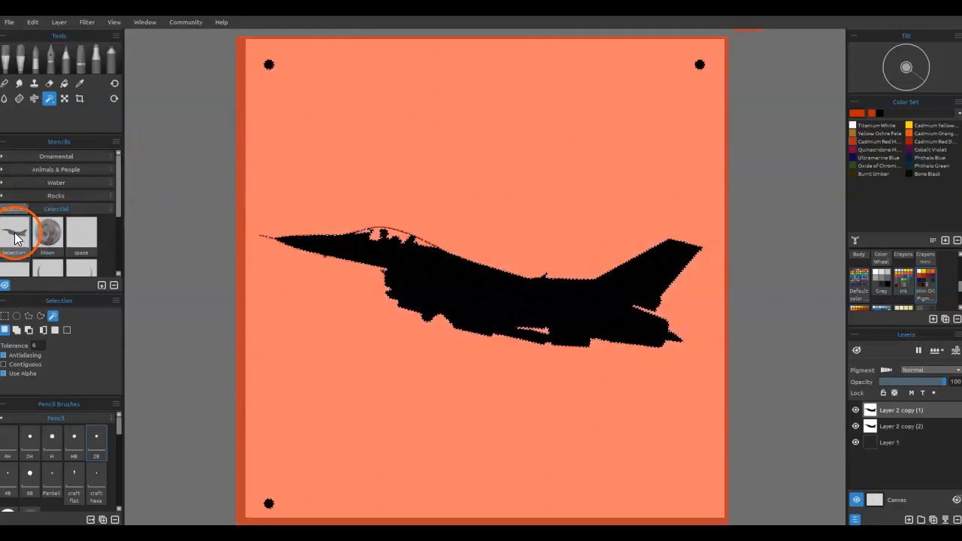
pyautogui.click(668, 331)
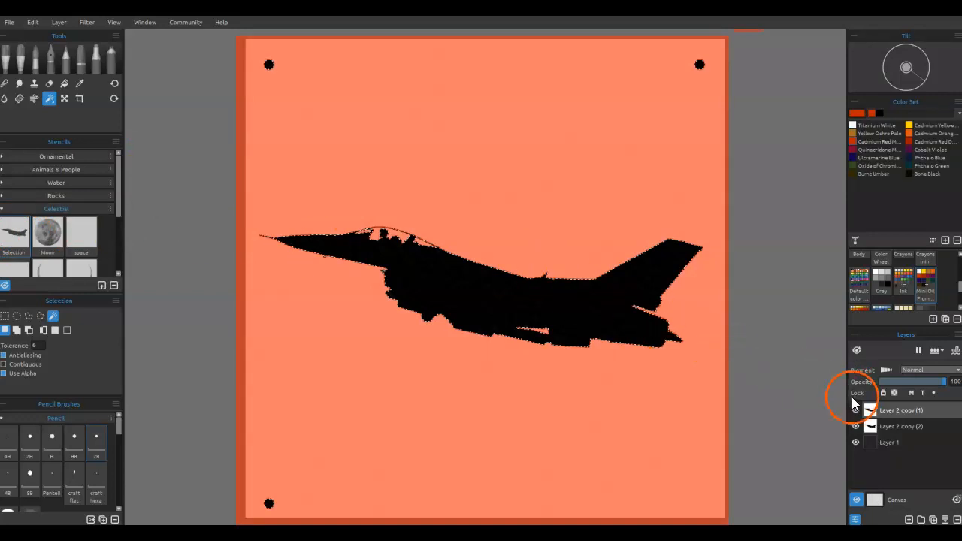
pyautogui.click(735, 208)
pyautogui.hotkey('ctrl', 'd')
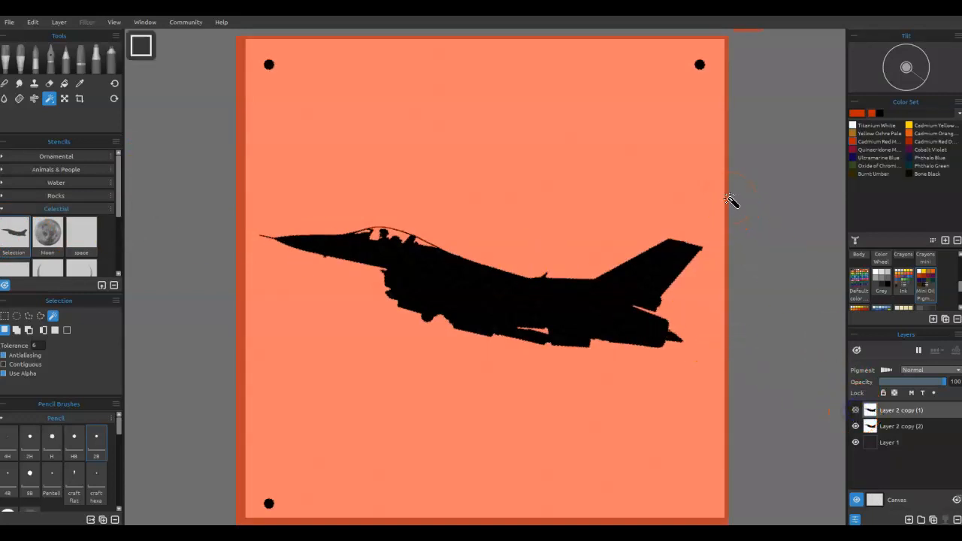
pyautogui.click(727, 192)
pyautogui.click(700, 182)
pyautogui.moveTo(700, 182)
pyautogui.mouseDown()
pyautogui.moveTo(684, 204)
pyautogui.moveTo(499, 292)
pyautogui.moveTo(162, 301)
pyautogui.mouseUp()
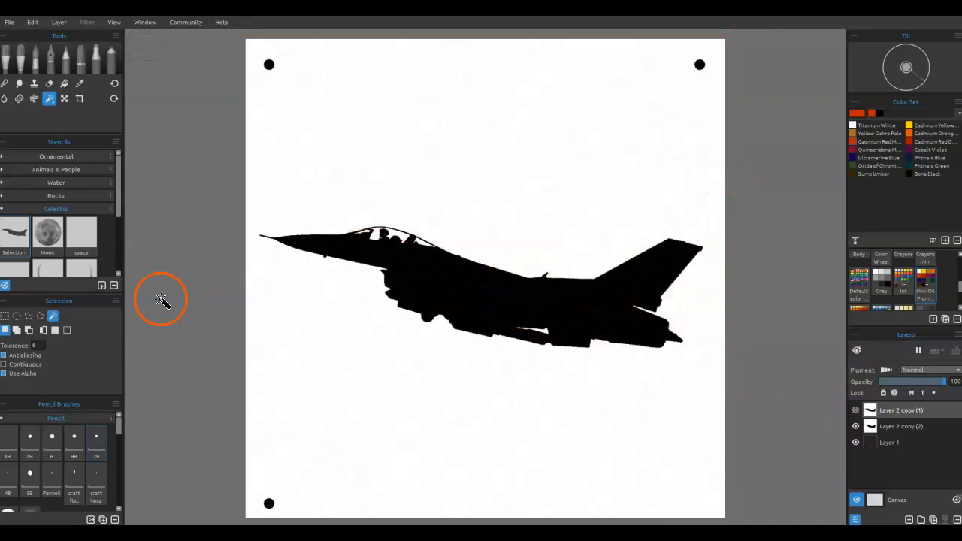
# - Reselect the black jet and registration dots with the Magic Wand and show Layer 2 copy (1)
pyautogui.click(494, 300)
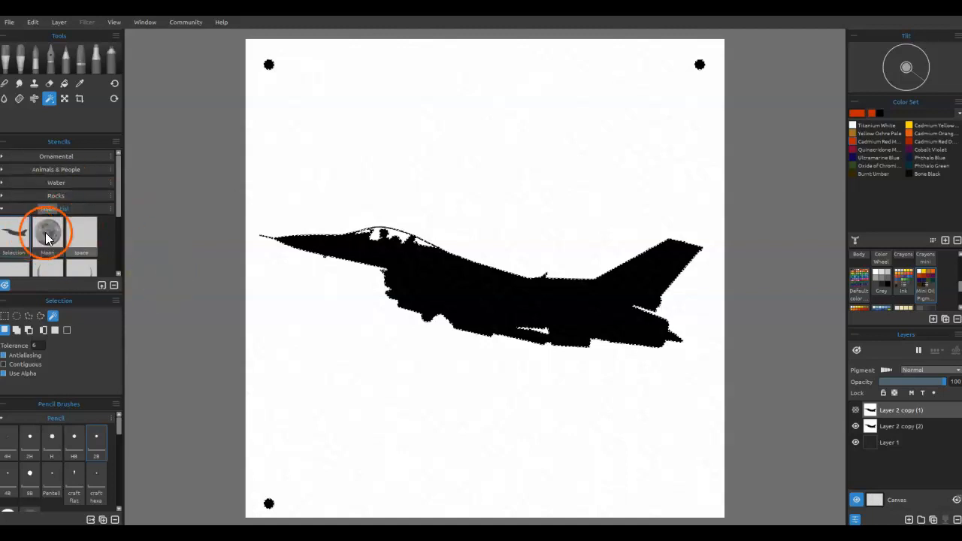
pyautogui.click(855, 426)
pyautogui.click(856, 412)
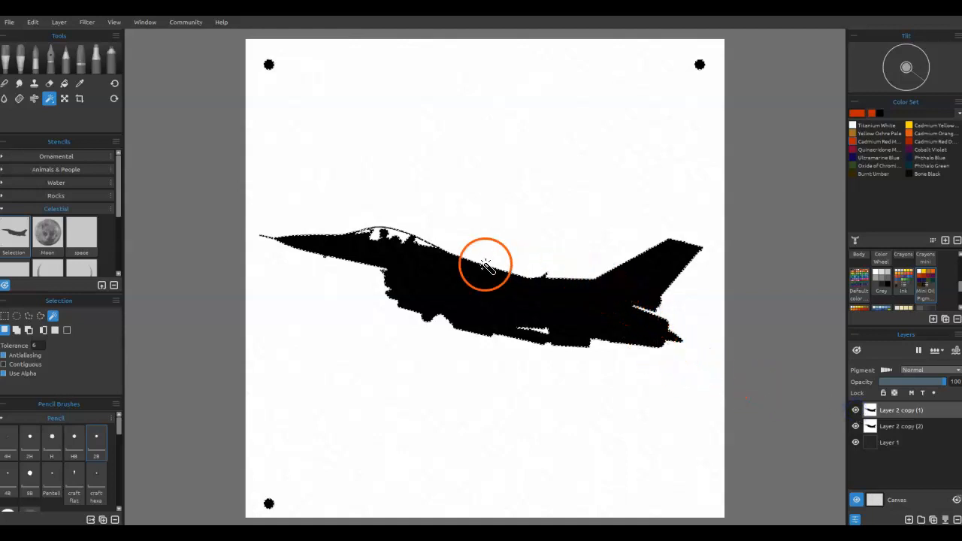
pyautogui.click(115, 142)
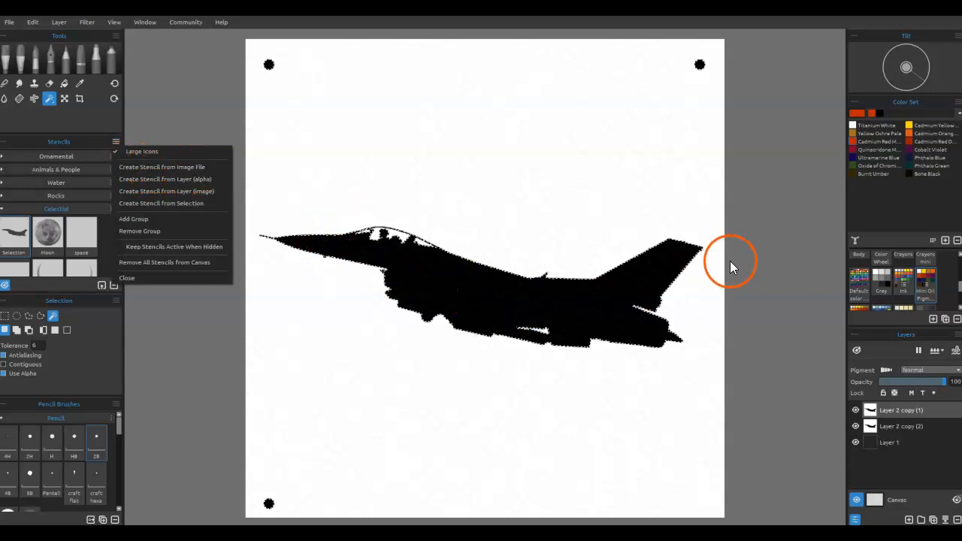
pyautogui.click(749, 269)
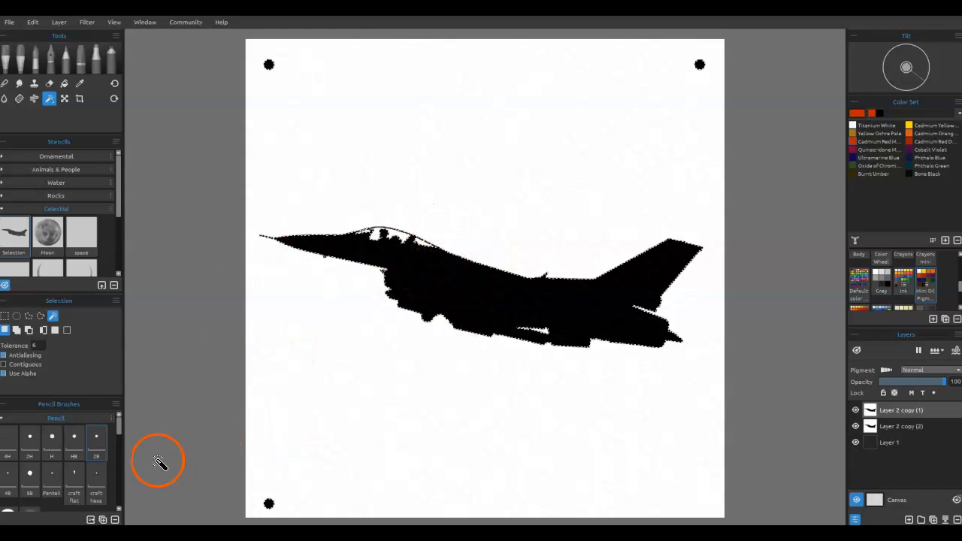
pyautogui.click(4, 419)
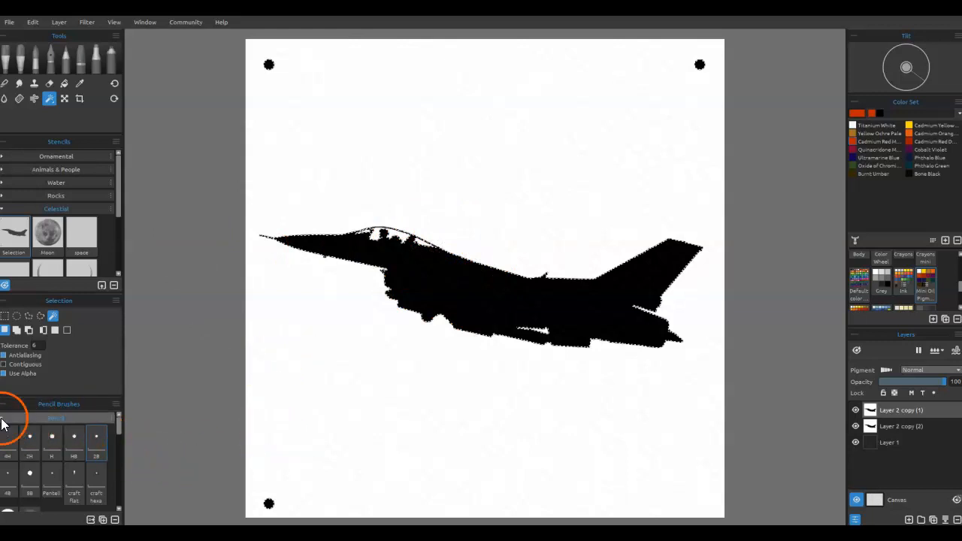
pyautogui.click(45, 342)
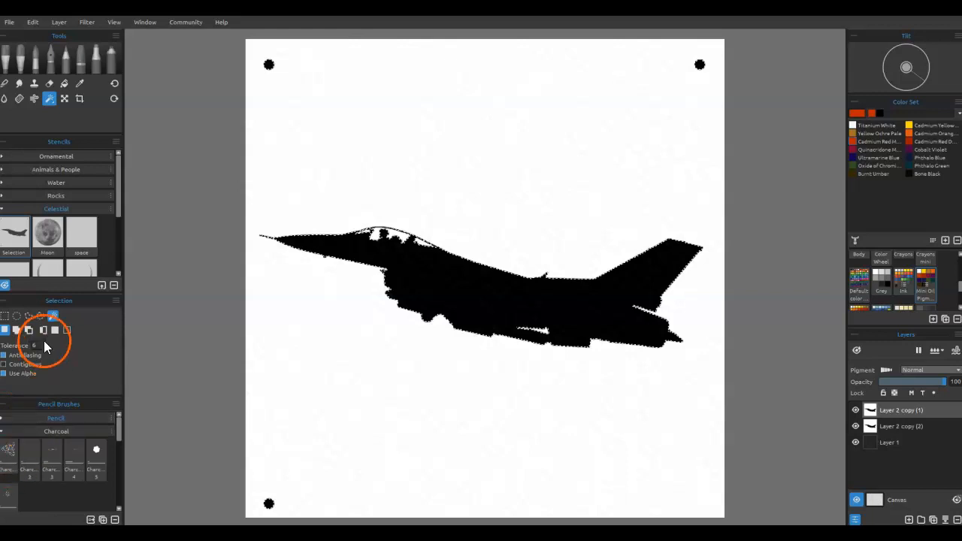
pyautogui.click(25, 215)
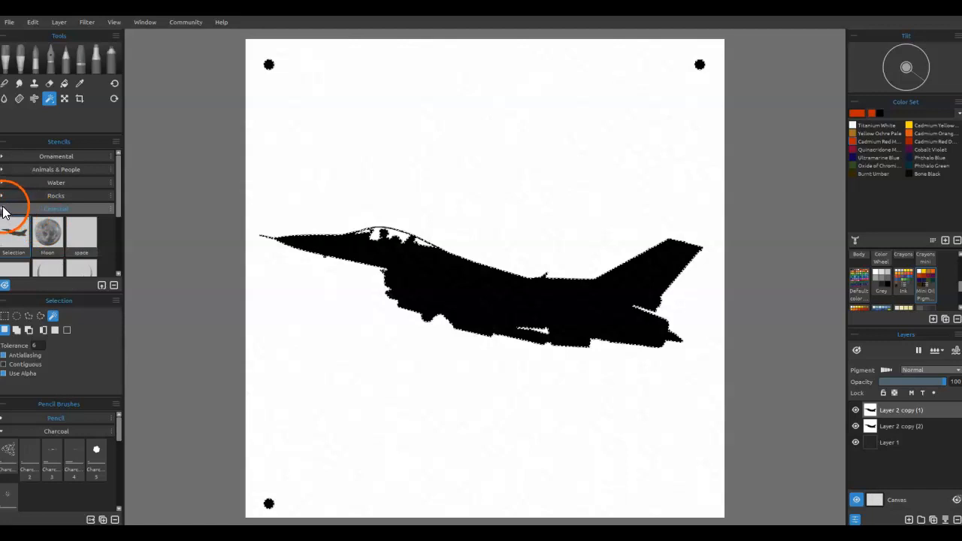
# - Try the dotted stencil from the Canvas group scaled over the whole canvas, and replace it with the group's third, grunge-textured stencil
pyautogui.click(4, 212)
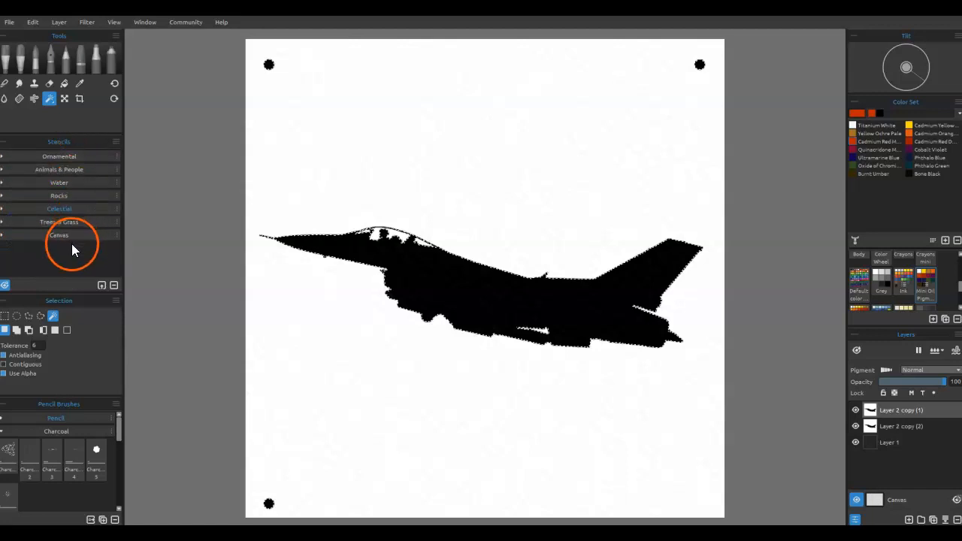
pyautogui.click(4, 239)
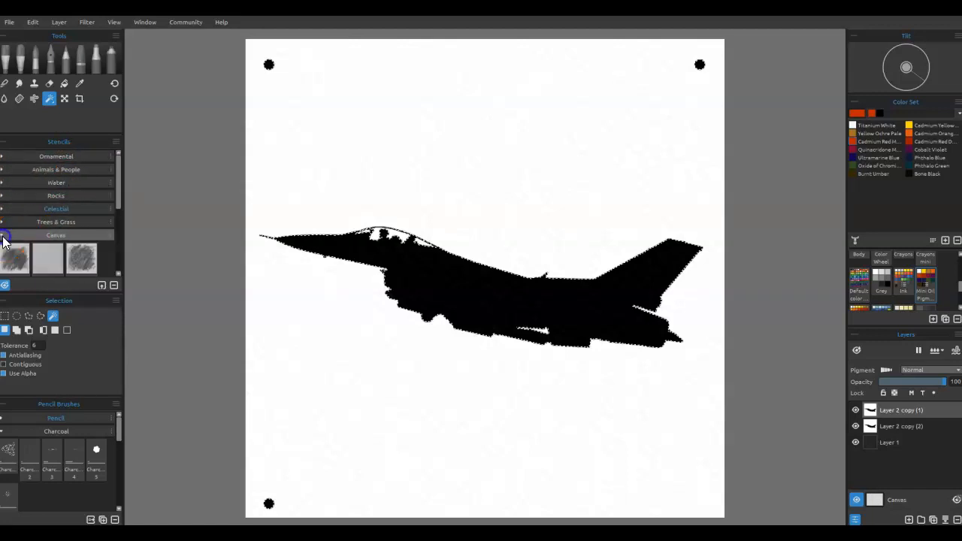
pyautogui.click(51, 257)
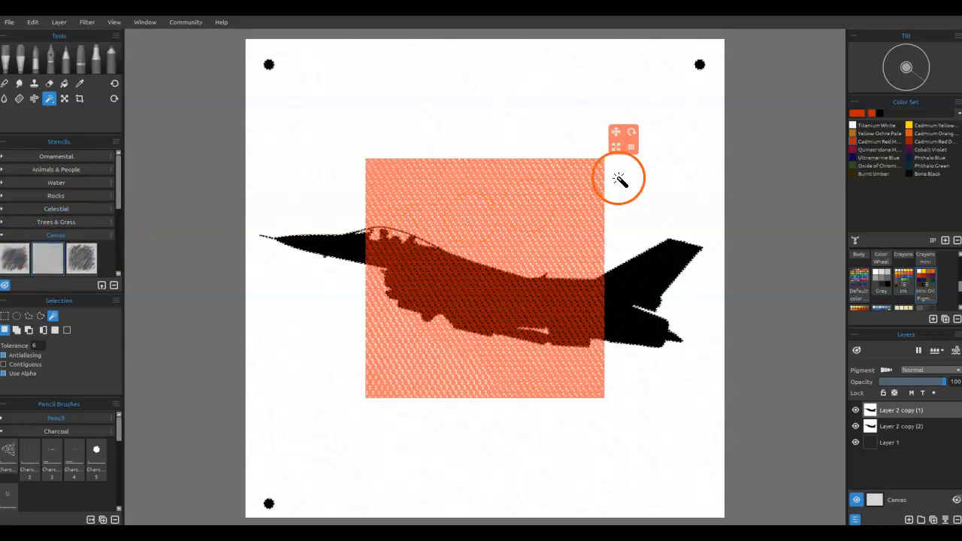
pyautogui.moveTo(615, 146); pyautogui.dragTo(756, 79)
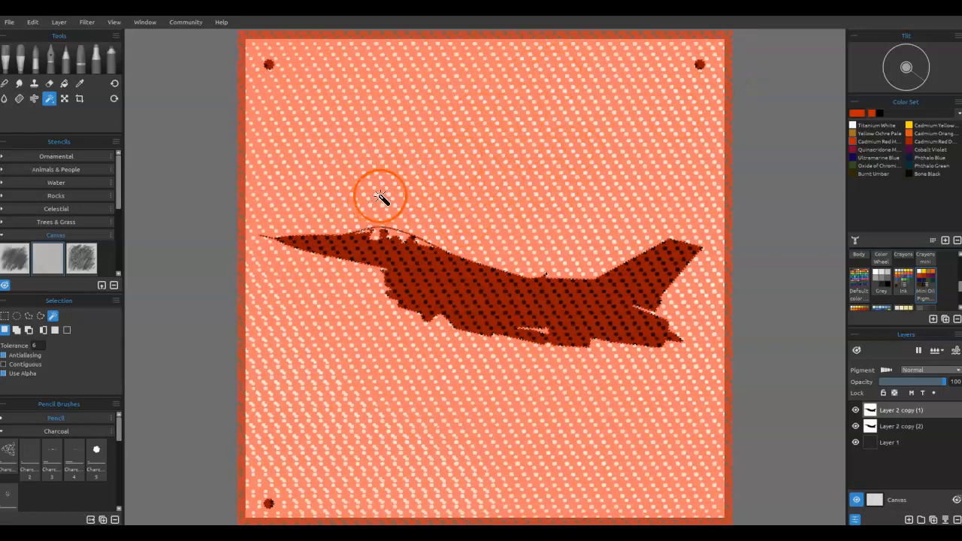
pyautogui.click(85, 260)
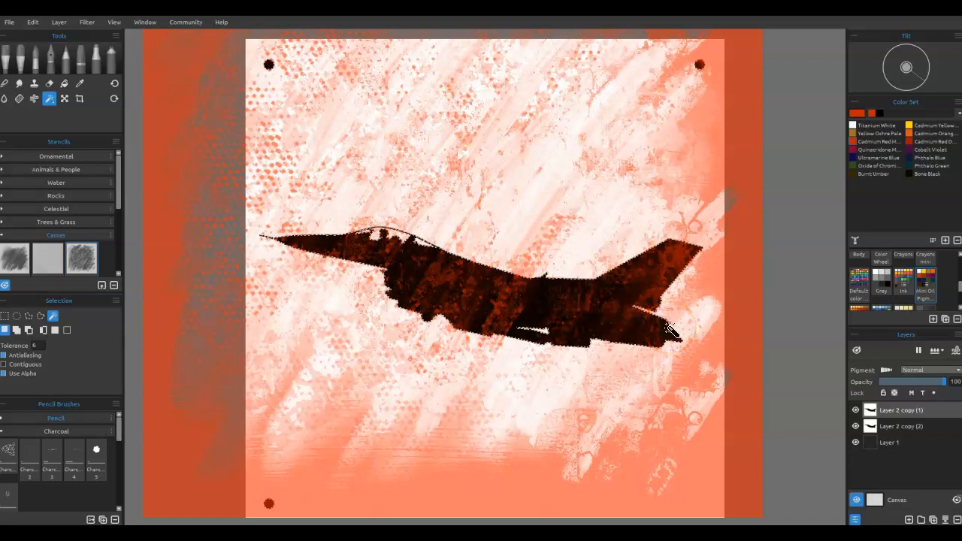
# - Invert the selection to protect the jet and pick a medium blue from the Pastel color set
pyautogui.hotkey('ctrl', 'shift', 'i')
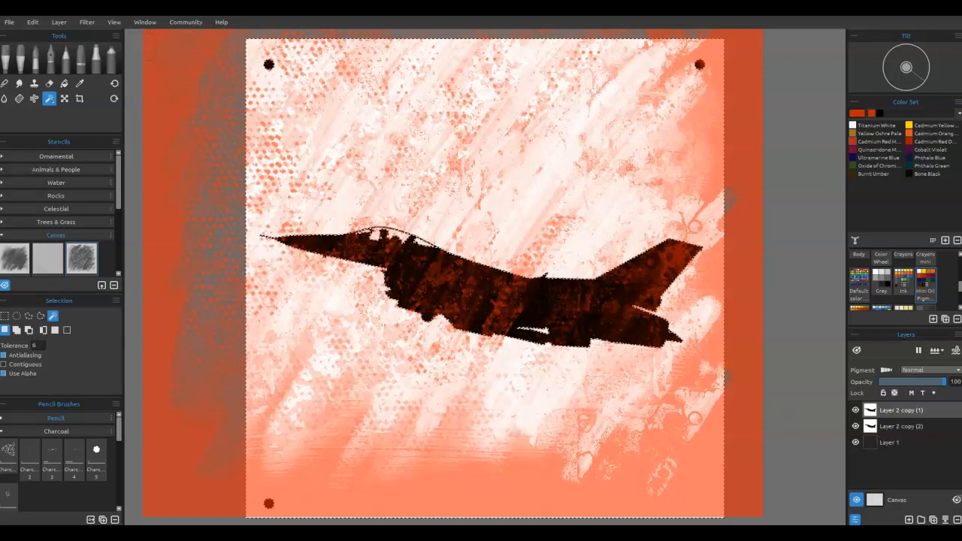
pyautogui.scroll(-2, 885, 275)
pyautogui.scroll(2, 886, 264)
pyautogui.click(885, 271)
pyautogui.click(907, 142)
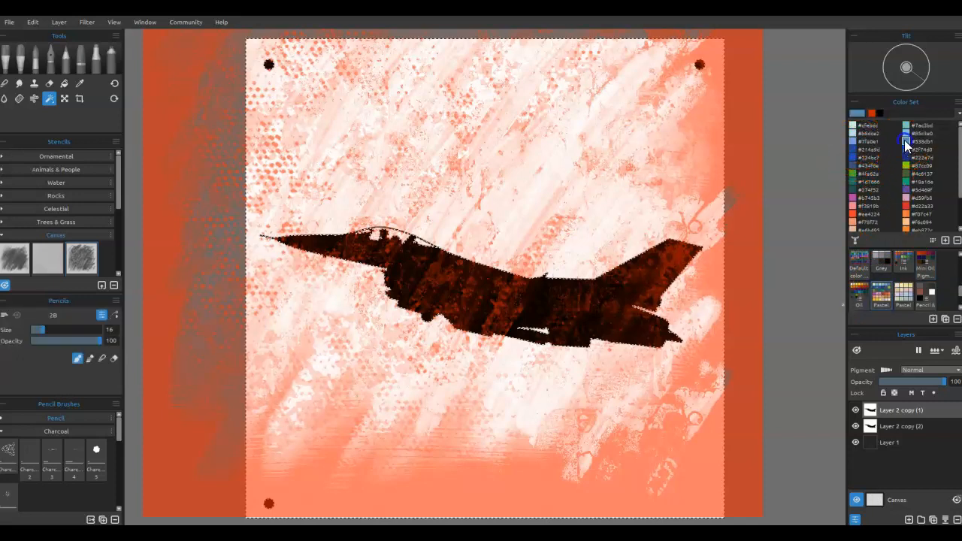
# - Choose Old Brush 2 from the Landscape Brushes 1 group of the Oils & Acrylics tool
pyautogui.click(11, 57)
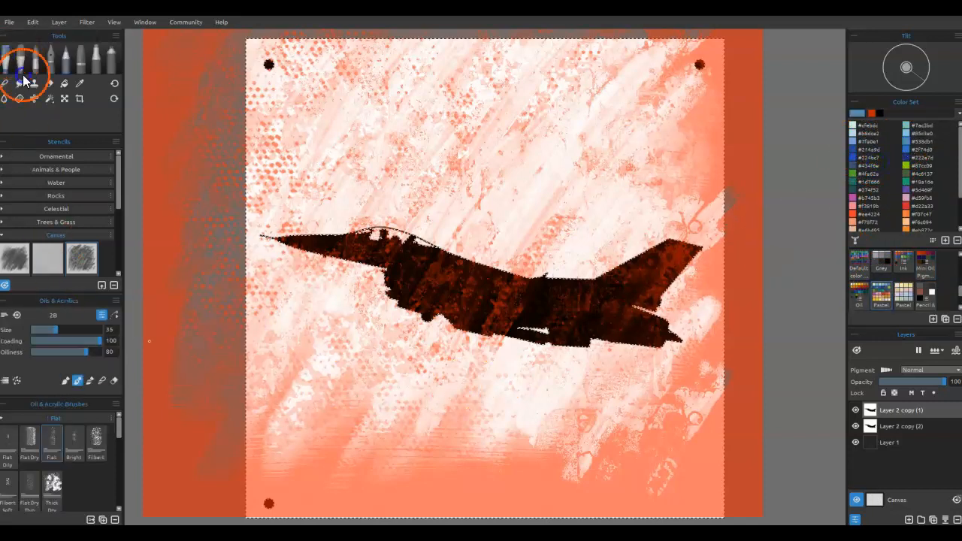
pyautogui.click(30, 456)
pyautogui.click(61, 429)
pyautogui.click(27, 496)
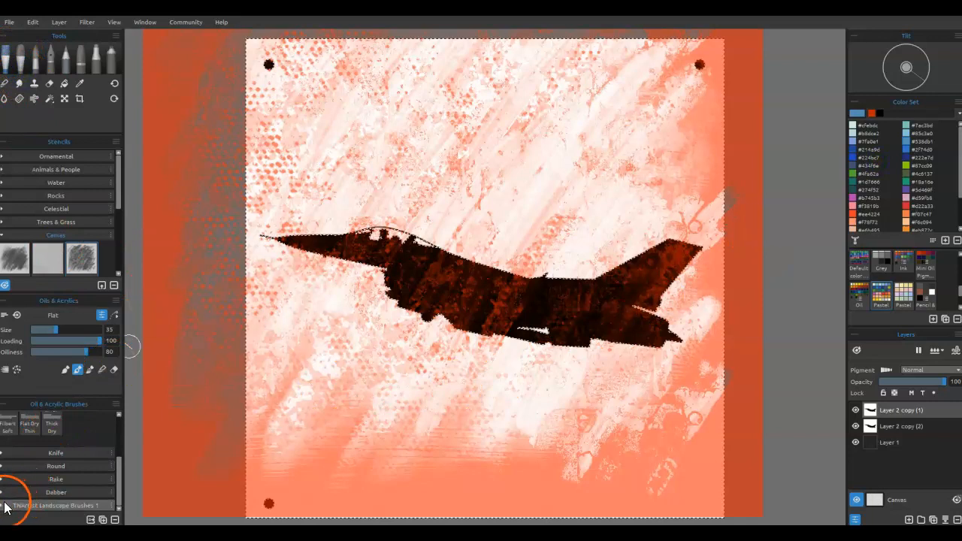
pyautogui.click(2, 508)
pyautogui.click(30, 481)
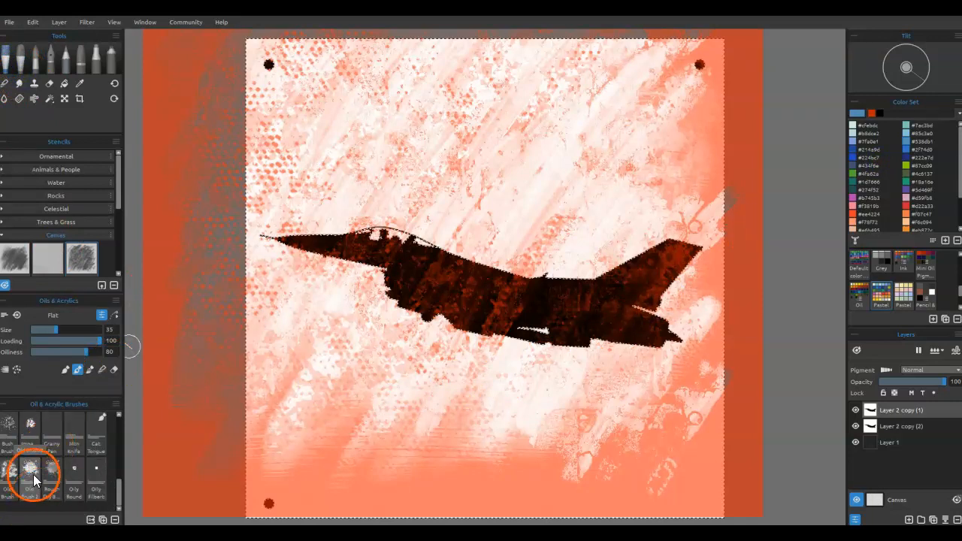
# - Paint loose blue strokes around the jet through the textured stencil and blend the paint above the fuselage
pyautogui.moveTo(451, 187)
pyautogui.mouseDown()
pyautogui.moveTo(468, 221)
pyautogui.moveTo(538, 268)
pyautogui.moveTo(154, 382)
pyautogui.moveTo(227, 420)
pyautogui.moveTo(369, 322)
pyautogui.moveTo(468, 322)
pyautogui.moveTo(356, 281)
pyautogui.mouseUp()
pyautogui.moveTo(315, 304)
pyautogui.mouseDown()
pyautogui.moveTo(303, 231)
pyautogui.moveTo(534, 169)
pyautogui.moveTo(572, 276)
pyautogui.moveTo(649, 242)
pyautogui.moveTo(661, 300)
pyautogui.mouseUp()
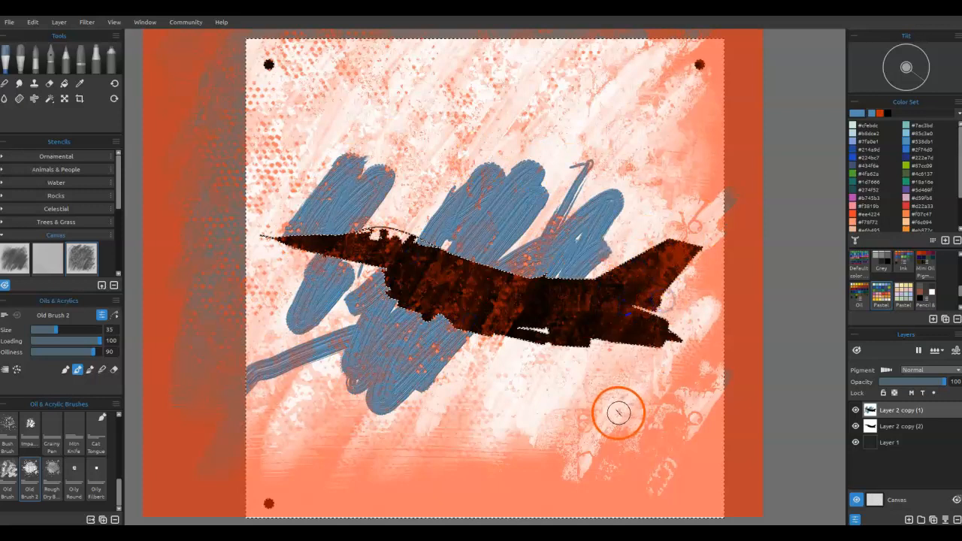
pyautogui.press('n')
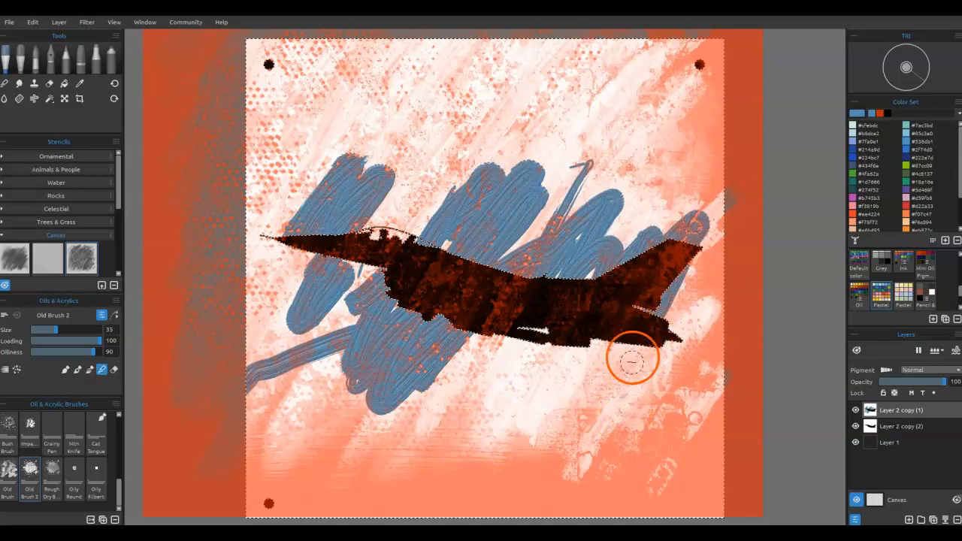
pyautogui.moveTo(591, 269)
pyautogui.mouseDown()
pyautogui.moveTo(623, 195)
pyautogui.moveTo(576, 248)
pyautogui.moveTo(538, 238)
pyautogui.moveTo(576, 180)
pyautogui.moveTo(533, 208)
pyautogui.moveTo(534, 176)
pyautogui.moveTo(534, 217)
pyautogui.moveTo(528, 146)
pyautogui.moveTo(485, 228)
pyautogui.moveTo(444, 200)
pyautogui.moveTo(457, 176)
pyautogui.moveTo(542, 225)
pyautogui.moveTo(487, 160)
pyautogui.moveTo(535, 218)
pyautogui.moveTo(498, 225)
pyautogui.moveTo(474, 165)
pyautogui.moveTo(451, 188)
pyautogui.mouseUp()
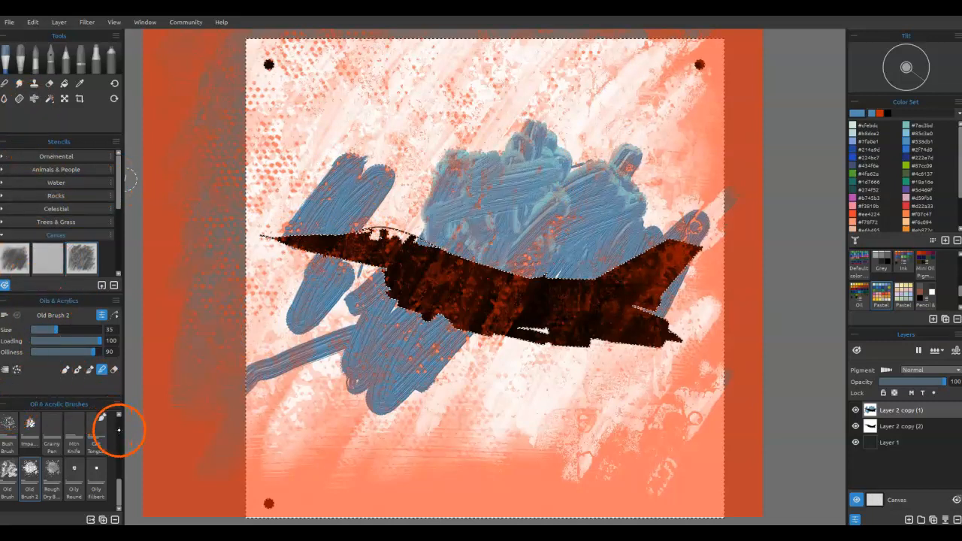
# - Blend the blue paint broadly around the jet with the Flat Dry brush at size 100, and remove the textured stencil from the canvas
pyautogui.scroll(5, 118, 430)
pyautogui.click(30, 423)
pyautogui.moveTo(353, 304)
pyautogui.mouseDown()
pyautogui.moveTo(313, 348)
pyautogui.moveTo(383, 232)
pyautogui.moveTo(378, 155)
pyautogui.moveTo(416, 181)
pyautogui.moveTo(369, 172)
pyautogui.moveTo(314, 221)
pyautogui.moveTo(365, 163)
pyautogui.moveTo(426, 199)
pyautogui.mouseUp()
pyautogui.moveTo(505, 231)
pyautogui.mouseDown()
pyautogui.moveTo(629, 168)
pyautogui.moveTo(619, 243)
pyautogui.moveTo(575, 284)
pyautogui.moveTo(594, 362)
pyautogui.moveTo(559, 368)
pyautogui.moveTo(539, 252)
pyautogui.moveTo(401, 381)
pyautogui.moveTo(366, 330)
pyautogui.moveTo(321, 168)
pyautogui.moveTo(283, 307)
pyautogui.moveTo(332, 367)
pyautogui.moveTo(420, 445)
pyautogui.moveTo(583, 376)
pyautogui.moveTo(597, 419)
pyautogui.moveTo(605, 367)
pyautogui.moveTo(610, 378)
pyautogui.moveTo(656, 353)
pyautogui.moveTo(509, 369)
pyautogui.mouseUp()
pyautogui.moveTo(486, 324)
pyautogui.mouseDown()
pyautogui.moveTo(514, 335)
pyautogui.moveTo(534, 409)
pyautogui.moveTo(535, 306)
pyautogui.mouseUp()
pyautogui.moveTo(628, 346); pyautogui.dragTo(726, 295)
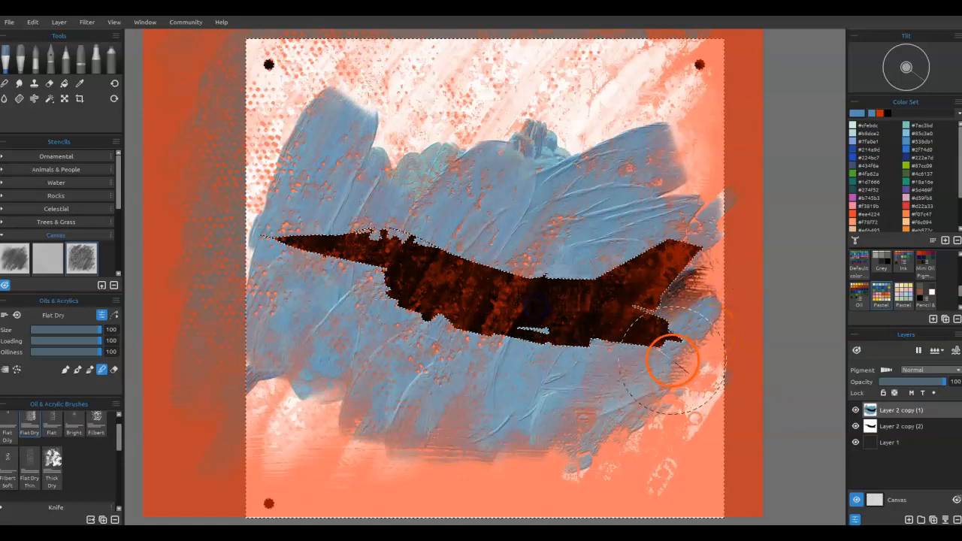
pyautogui.moveTo(691, 367)
pyautogui.mouseDown()
pyautogui.moveTo(703, 316)
pyautogui.moveTo(708, 354)
pyautogui.moveTo(697, 387)
pyautogui.mouseUp()
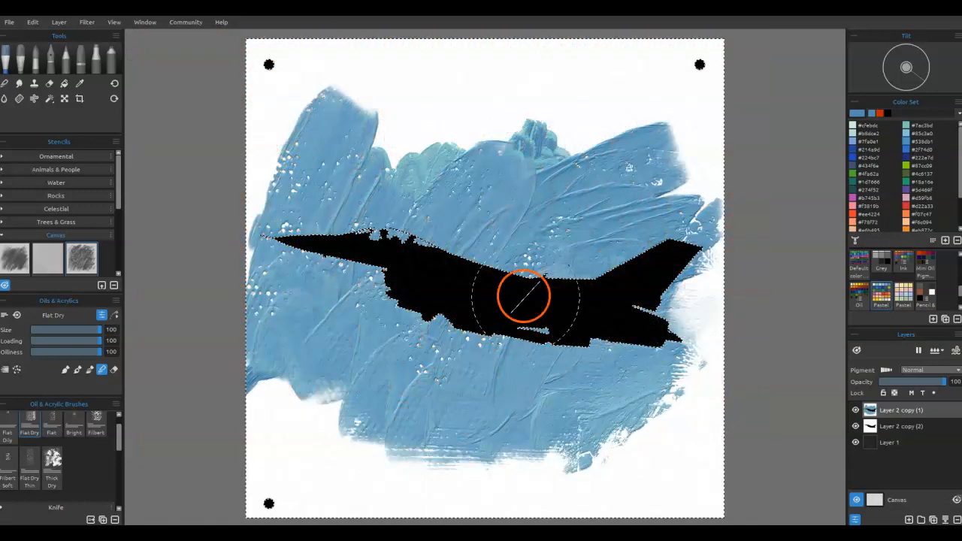
# - Clear the selection around the jet and collapse the Canvas stencil group
pyautogui.keyDown('ctrl'); pyautogui.keyDown('alt'); pyautogui.click(485, 217); pyautogui.keyUp('alt'); pyautogui.keyUp('ctrl')
pyautogui.hotkey('ctrl', 'd')
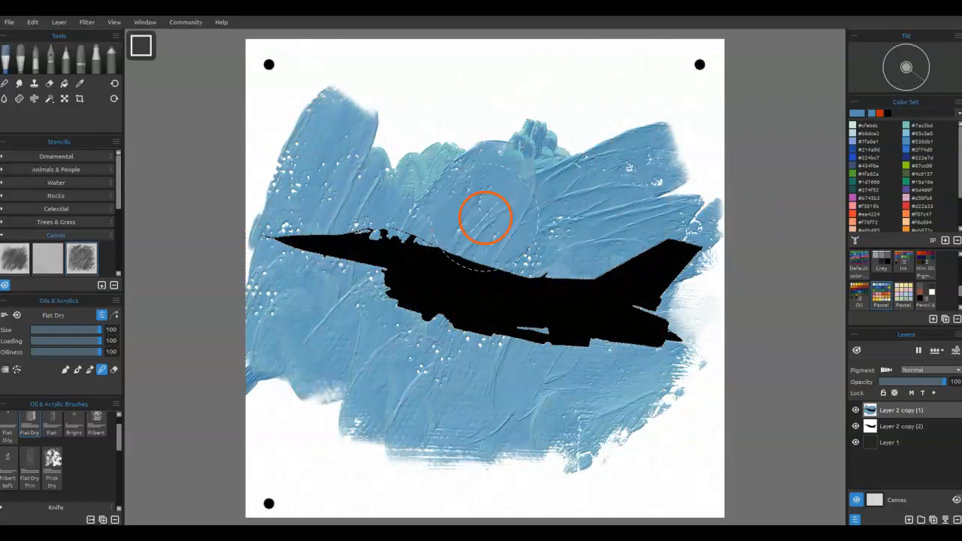
pyautogui.moveTo(546, 139)
pyautogui.mouseDown()
pyautogui.moveTo(548, 178)
pyautogui.moveTo(574, 155)
pyautogui.moveTo(547, 162)
pyautogui.mouseUp()
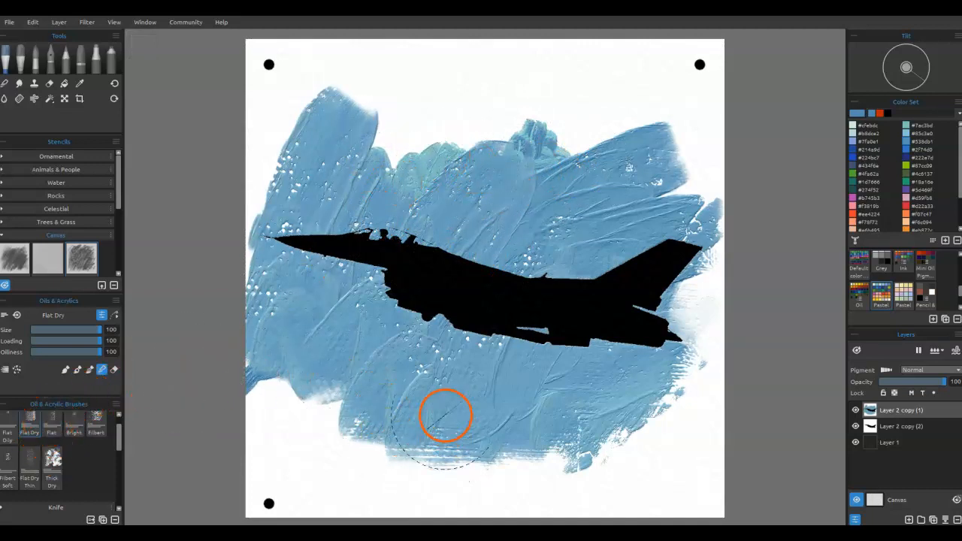
pyautogui.moveTo(569, 451); pyautogui.dragTo(612, 420)
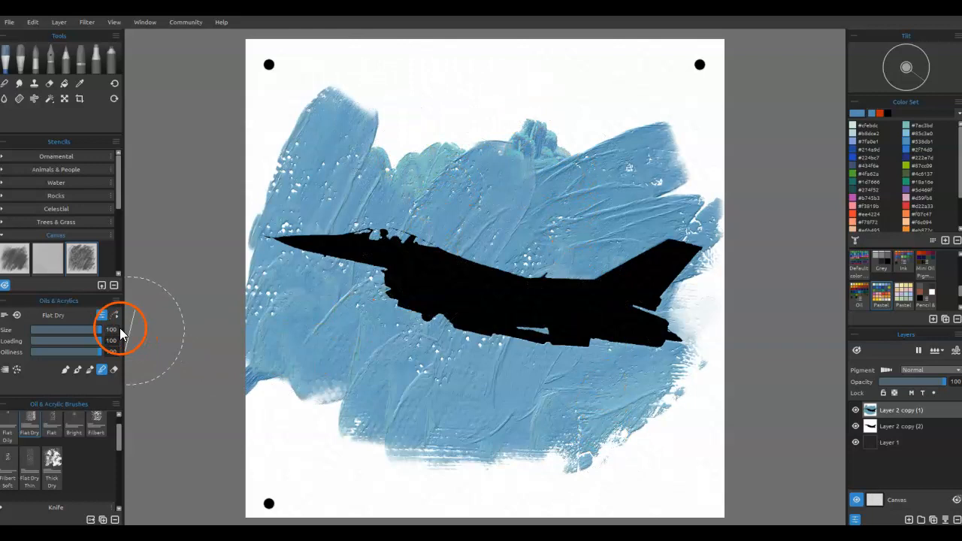
pyautogui.click(47, 258)
pyautogui.click(11, 235)
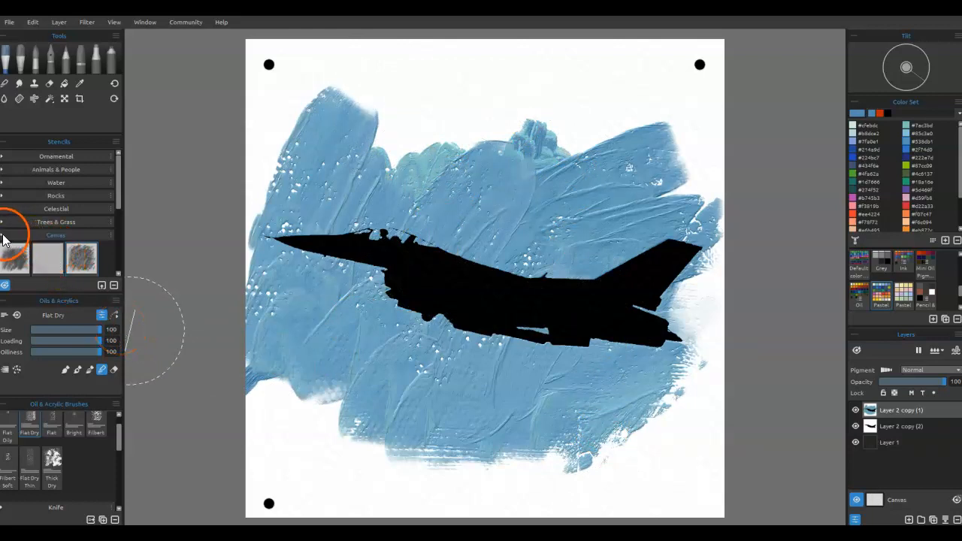
pyautogui.click(34, 241)
pyautogui.click(46, 218)
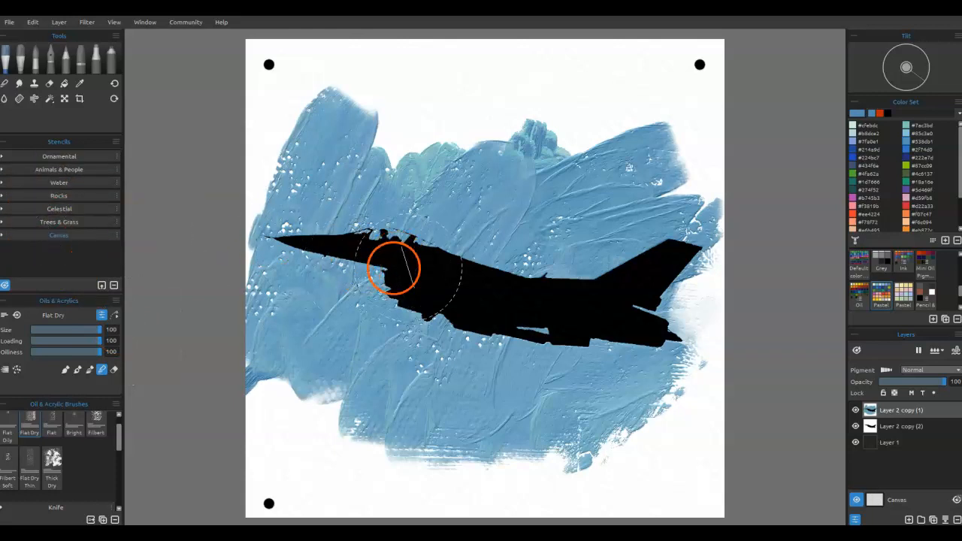